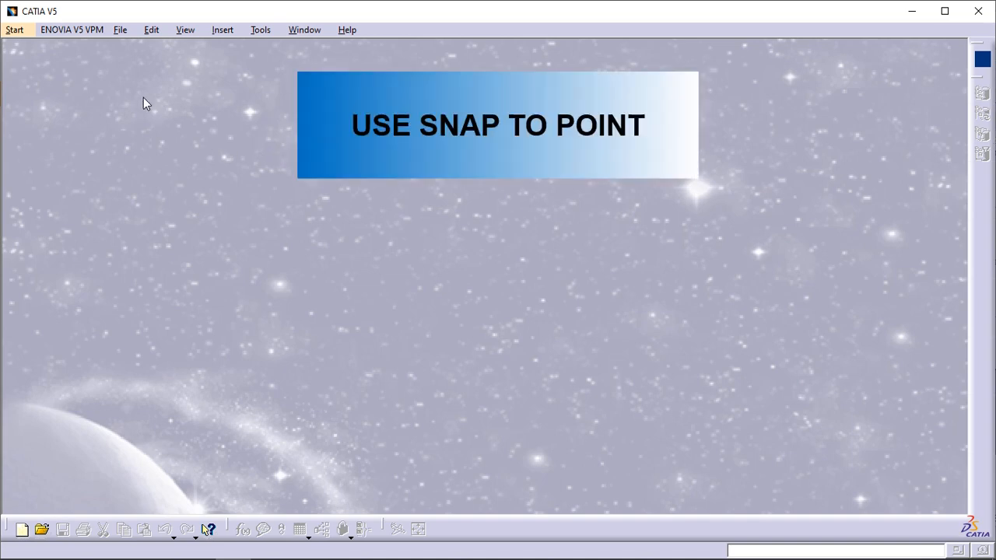
# Create a new Part document and open a sketch on its xy plane.
pyautogui.click(122, 36)
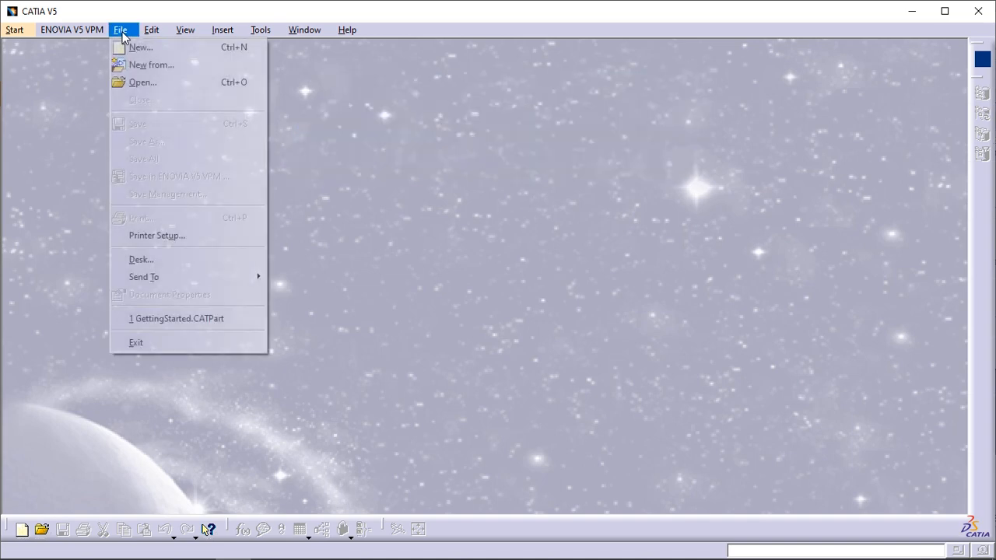
pyautogui.click(132, 47)
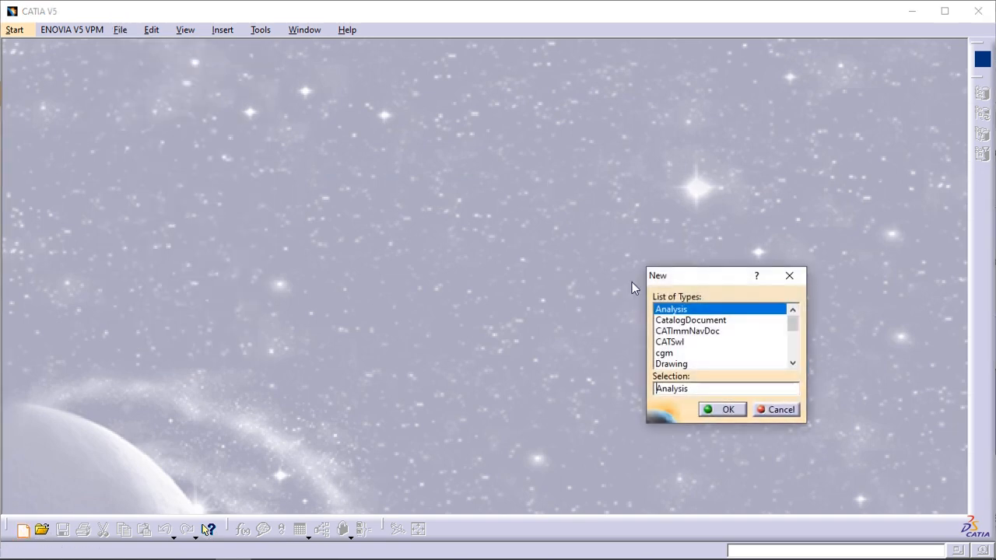
pyautogui.click(793, 354)
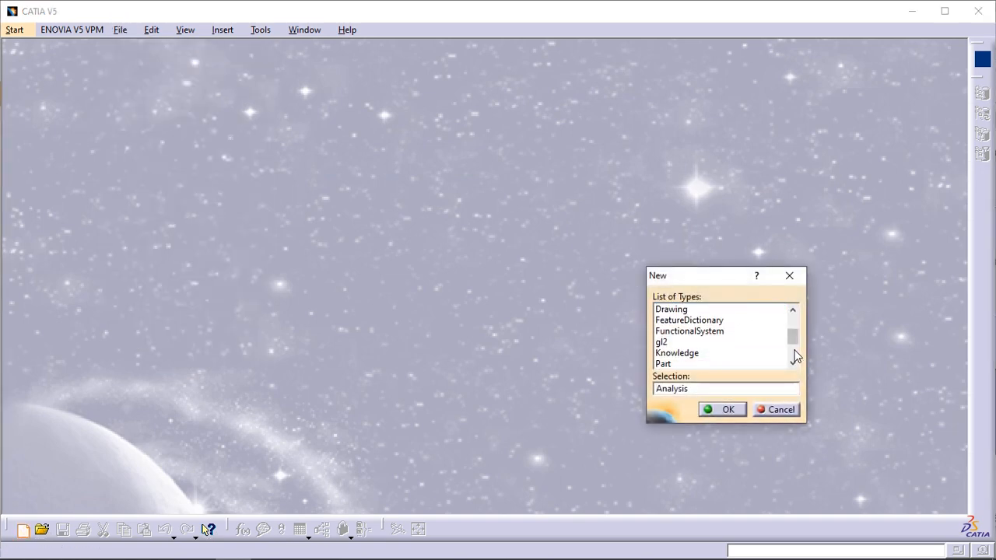
pyautogui.click(666, 363)
pyautogui.click(723, 410)
pyautogui.click(874, 491)
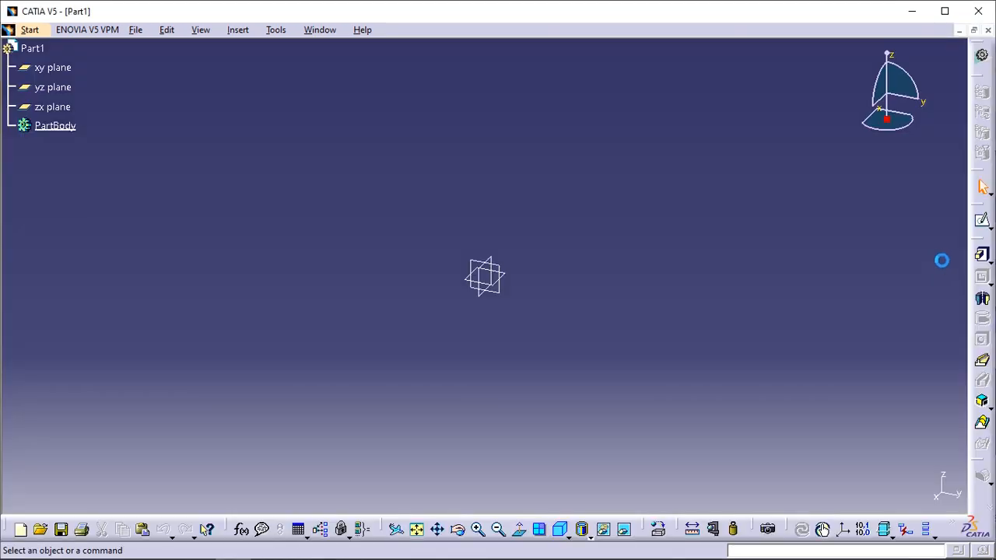
pyautogui.click(982, 220)
pyautogui.click(501, 273)
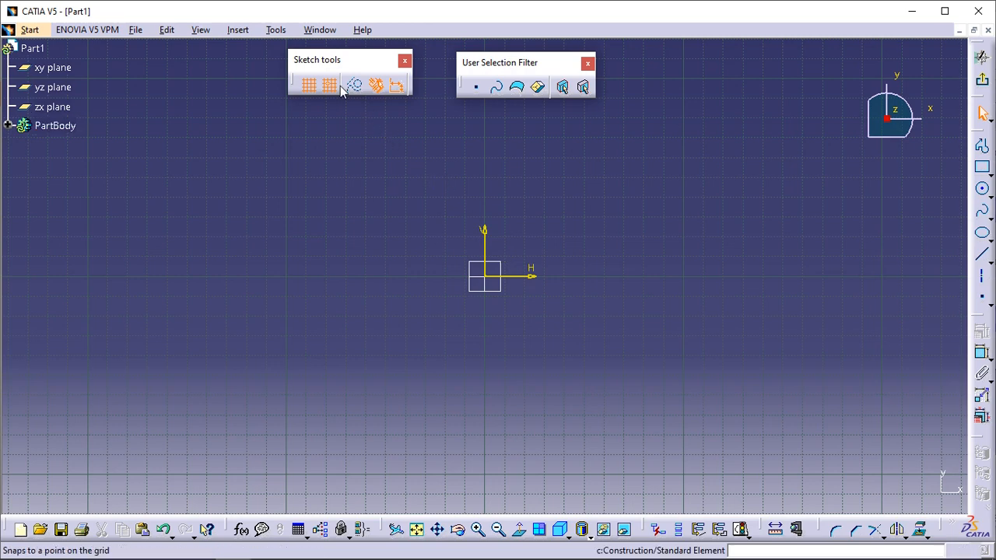
# Try out a rectangle with Snap to Point, turn Snap to Point off and abandon the rectangle.
pyautogui.click(981, 173)
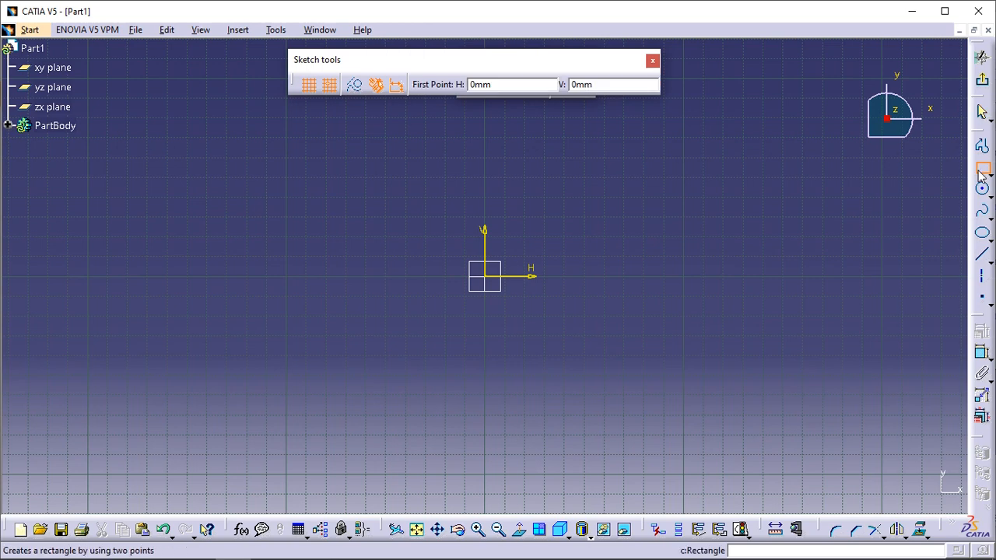
pyautogui.click(546, 120)
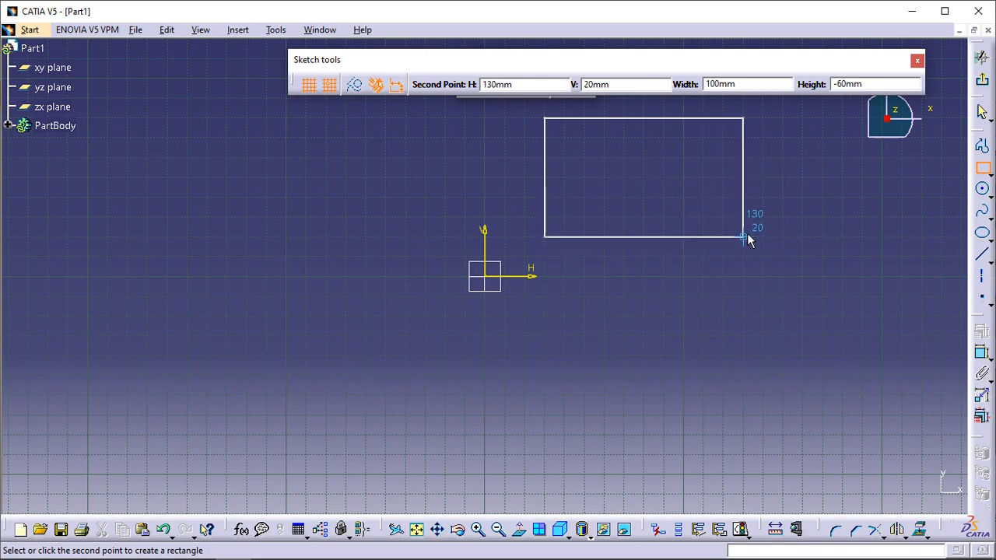
pyautogui.moveTo(671, 256)
pyautogui.mouseDown(button='middle')
pyautogui.moveTo(670, 188)
pyautogui.moveTo(671, 275)
pyautogui.moveTo(579, 424)
pyautogui.mouseUp(button='middle')
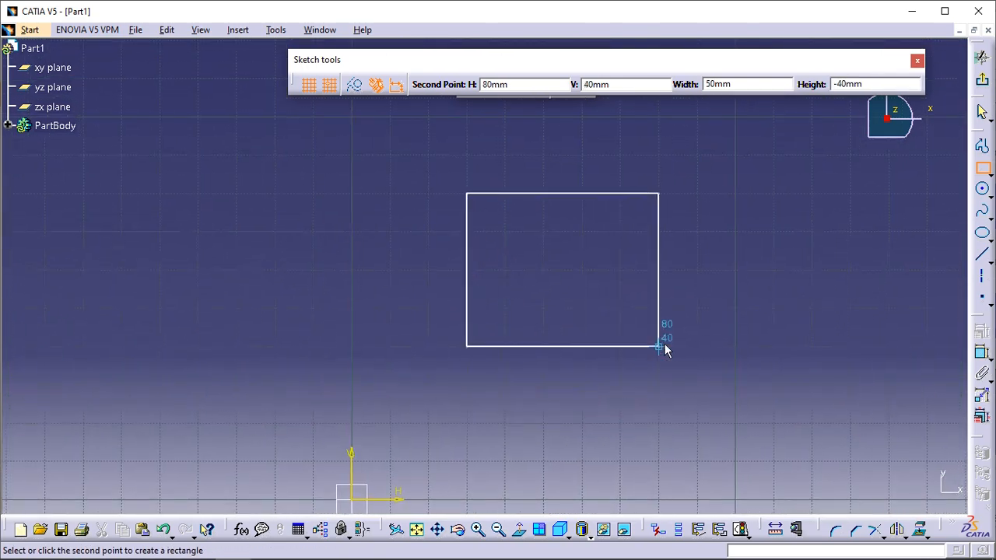
pyautogui.click(327, 87)
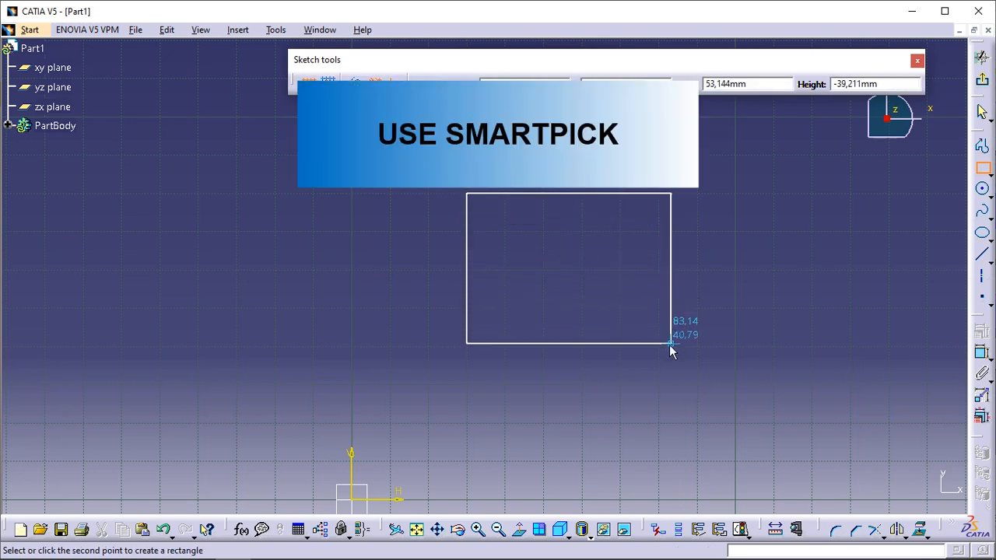
pyautogui.press('Escape')
pyautogui.moveTo(617, 258)
pyautogui.mouseDown(button='middle')
pyautogui.moveTo(635, 333)
pyautogui.moveTo(638, 324)
pyautogui.moveTo(583, 300)
pyautogui.moveTo(585, 311)
pyautogui.mouseUp(button='middle')
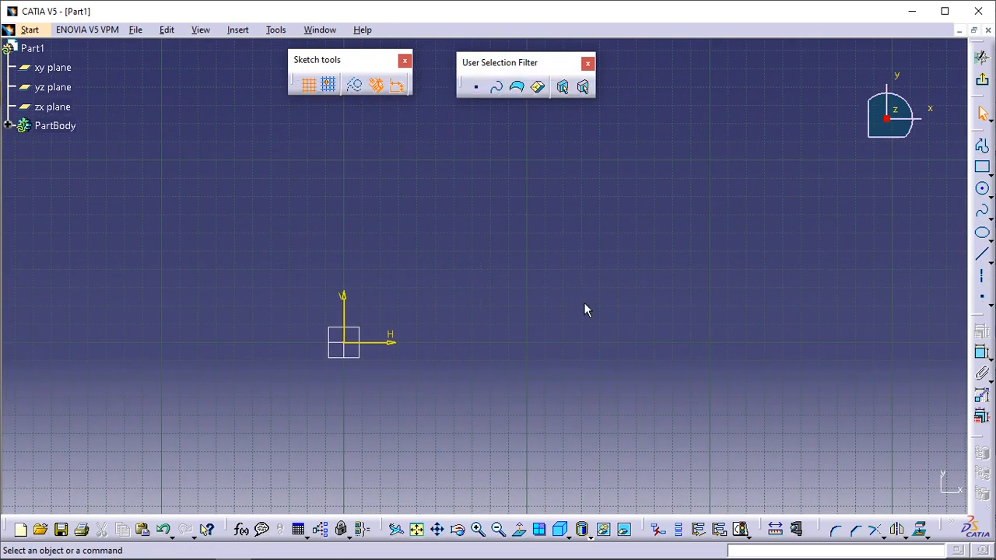
pyautogui.click(982, 171)
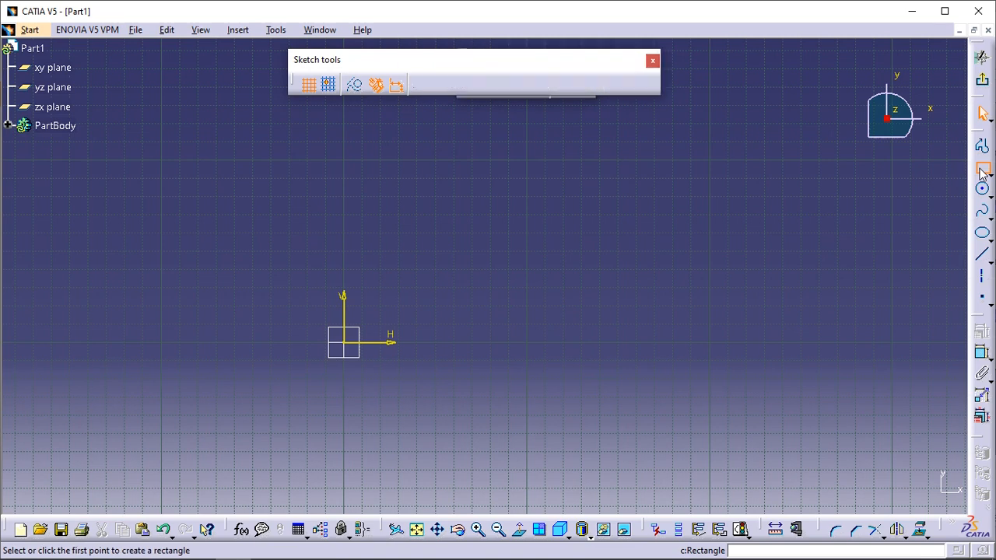
pyautogui.click(423, 192)
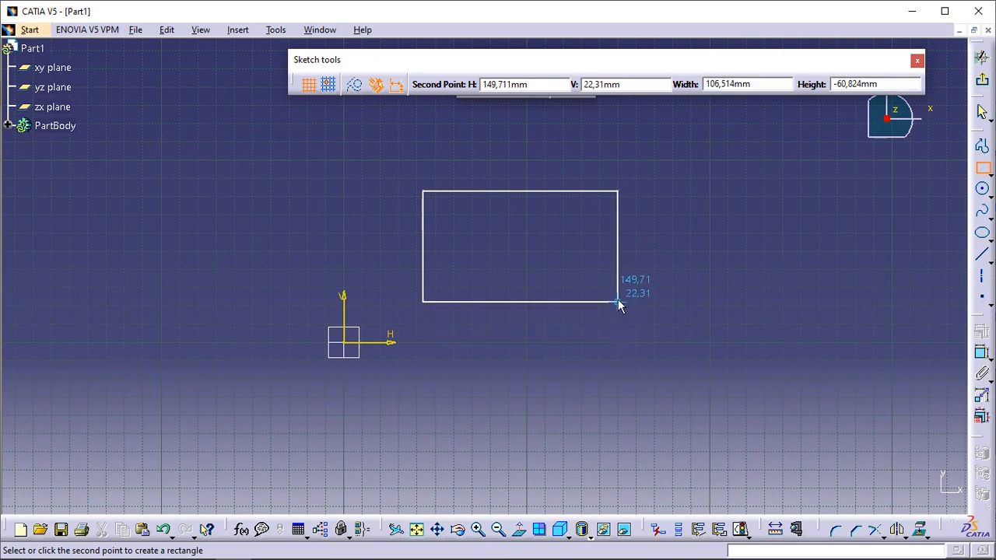
pyautogui.press('Escape')
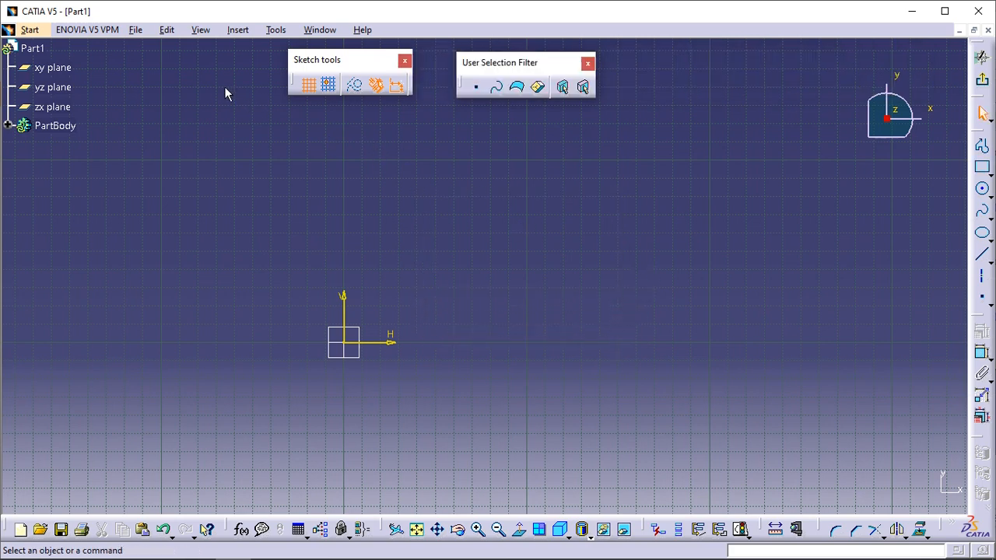
# Examine the SmartPick constraint settings in the Sketcher options.
pyautogui.click(275, 30)
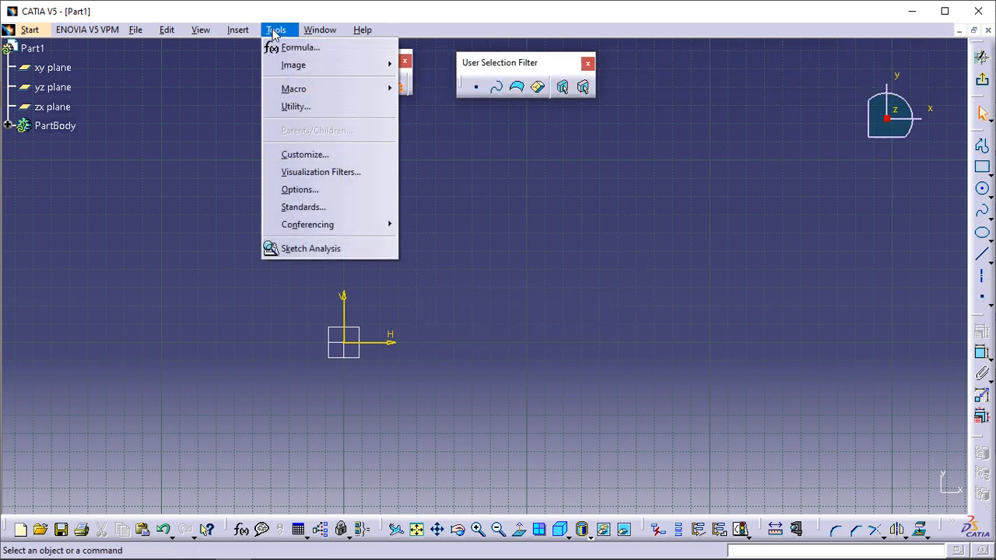
pyautogui.click(302, 189)
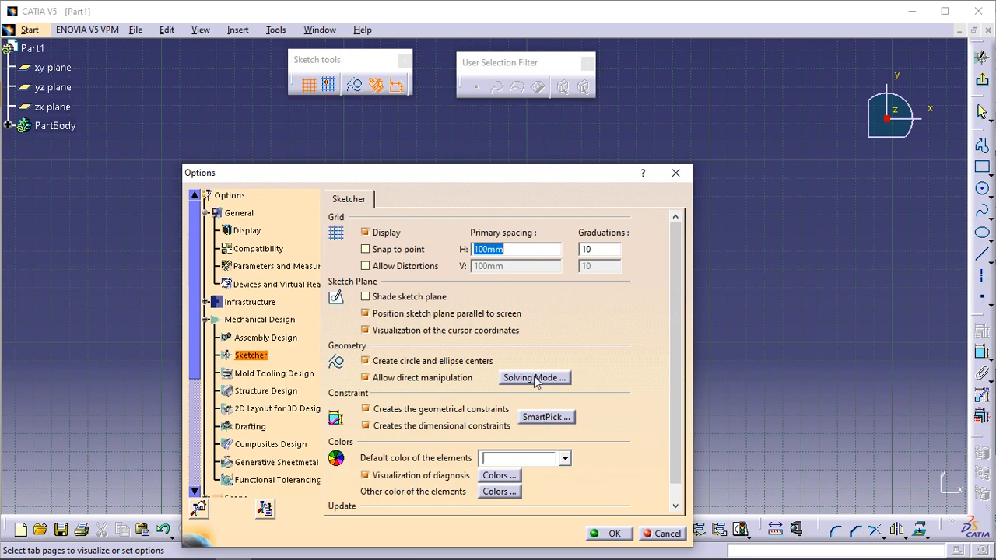
pyautogui.moveTo(522, 185); pyautogui.dragTo(567, 143)
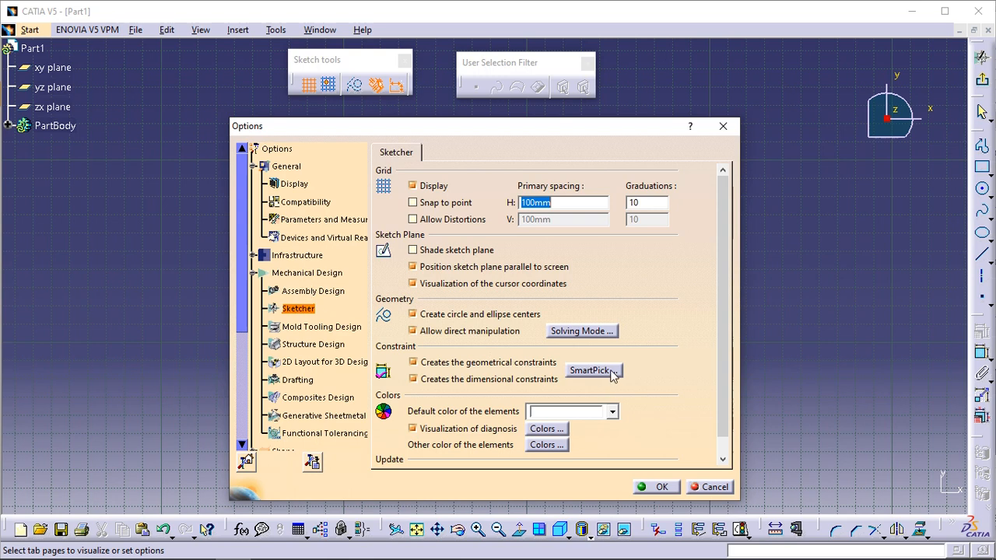
pyautogui.click(610, 371)
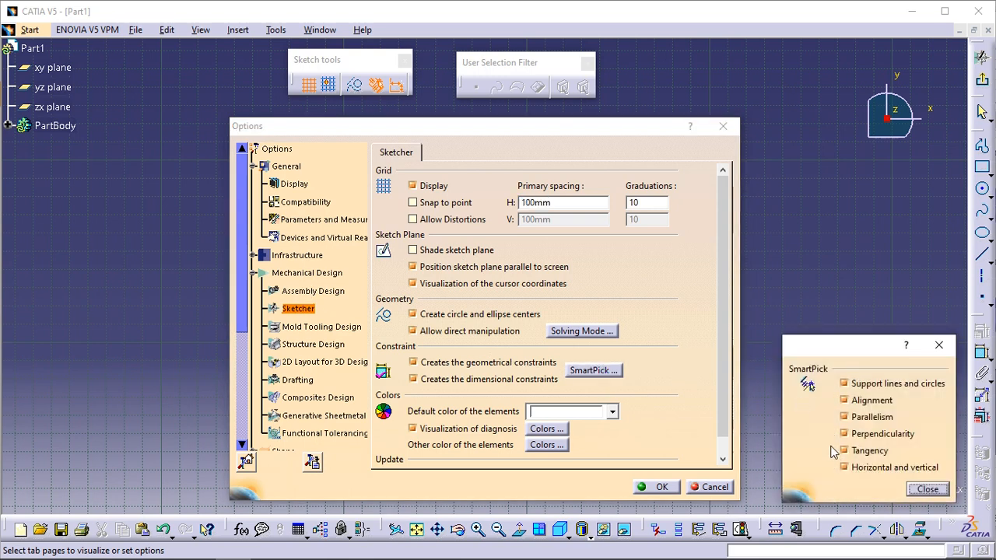
pyautogui.click(927, 490)
pyautogui.click(660, 488)
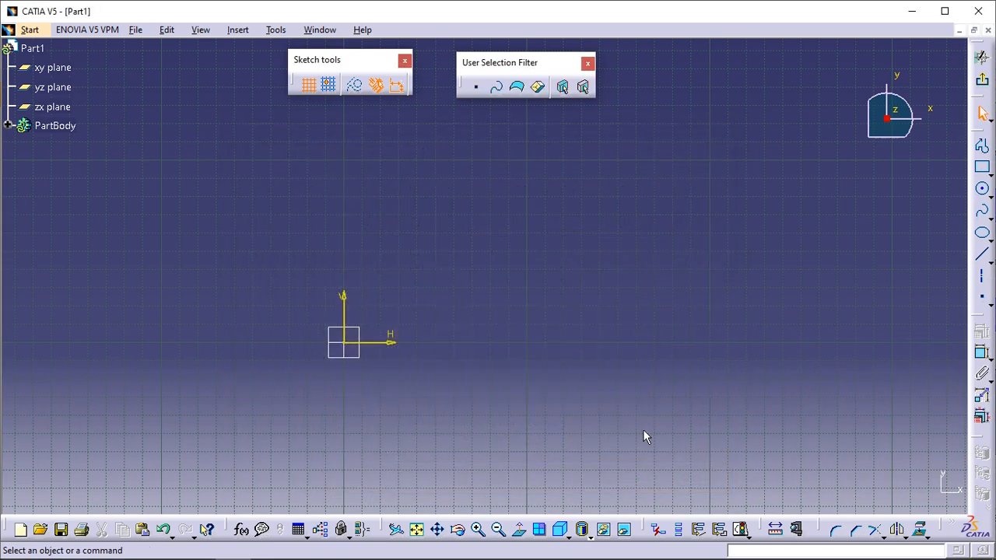
pyautogui.click(982, 167)
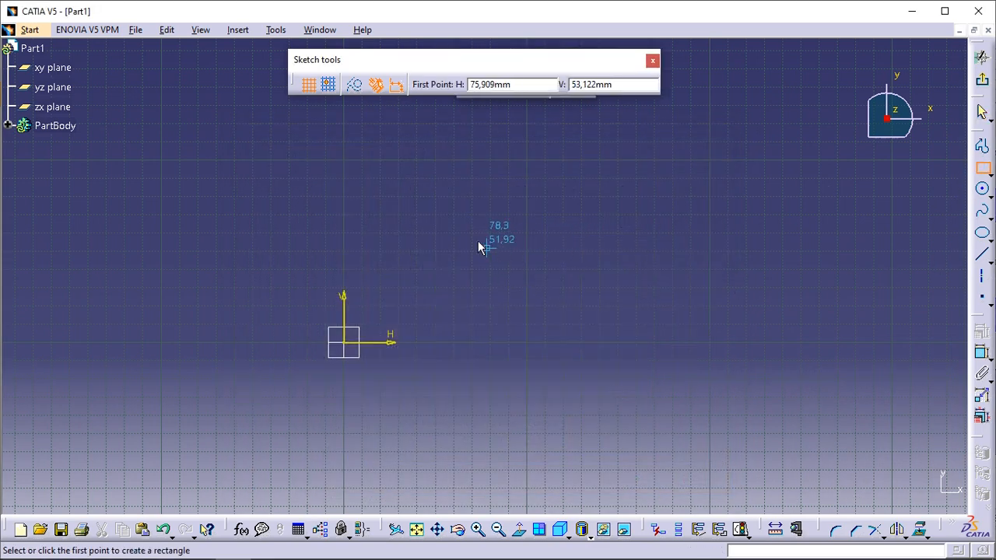
pyautogui.click(457, 230)
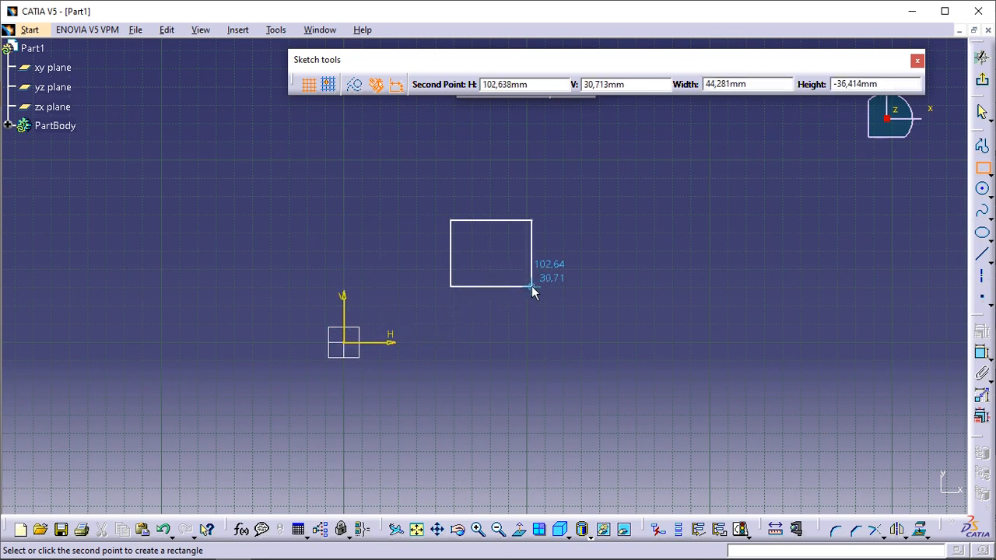
pyautogui.press('Escape')
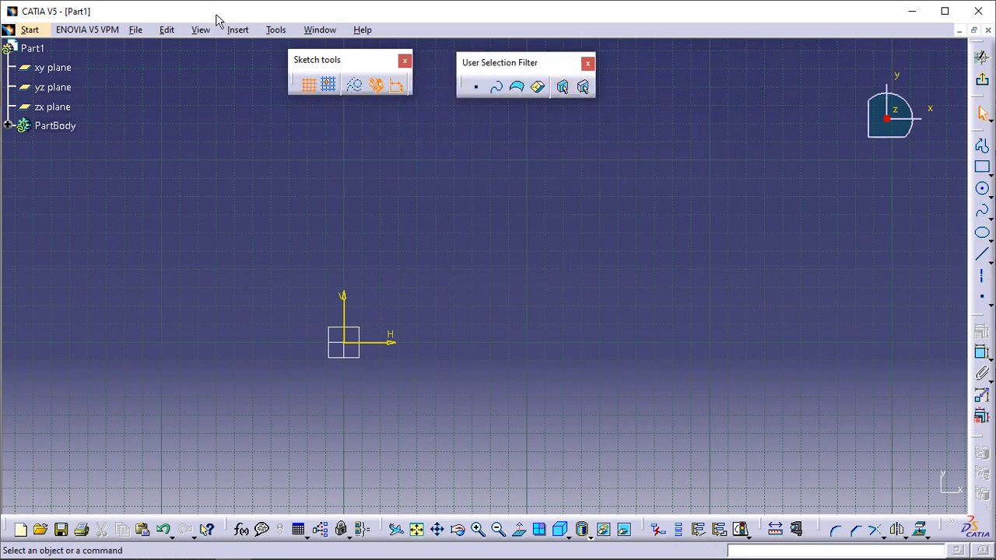
# Turn Snap to Point on and draw a rectangle about 130 by 80 mm above and to the right of the origin.
pyautogui.click(329, 84)
pyautogui.click(982, 166)
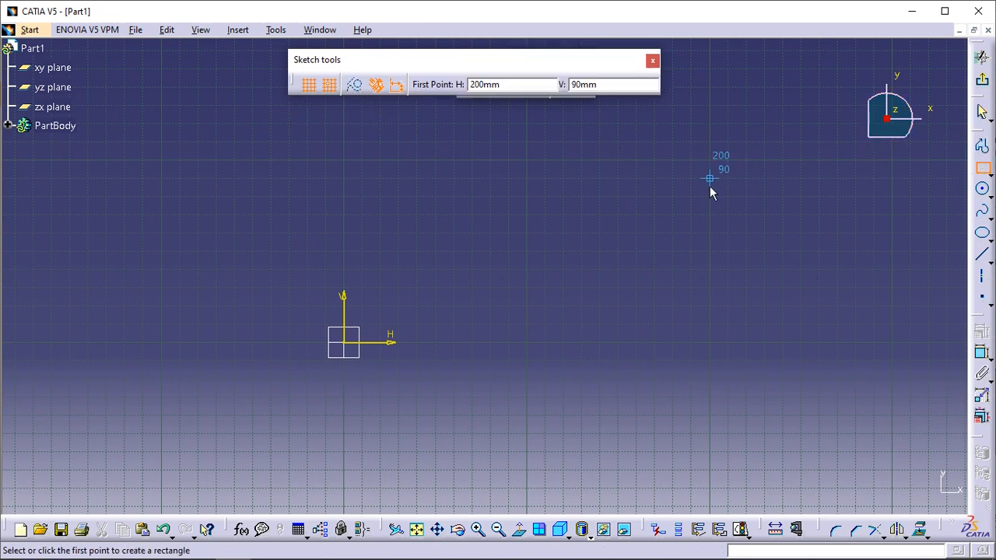
pyautogui.click(418, 160)
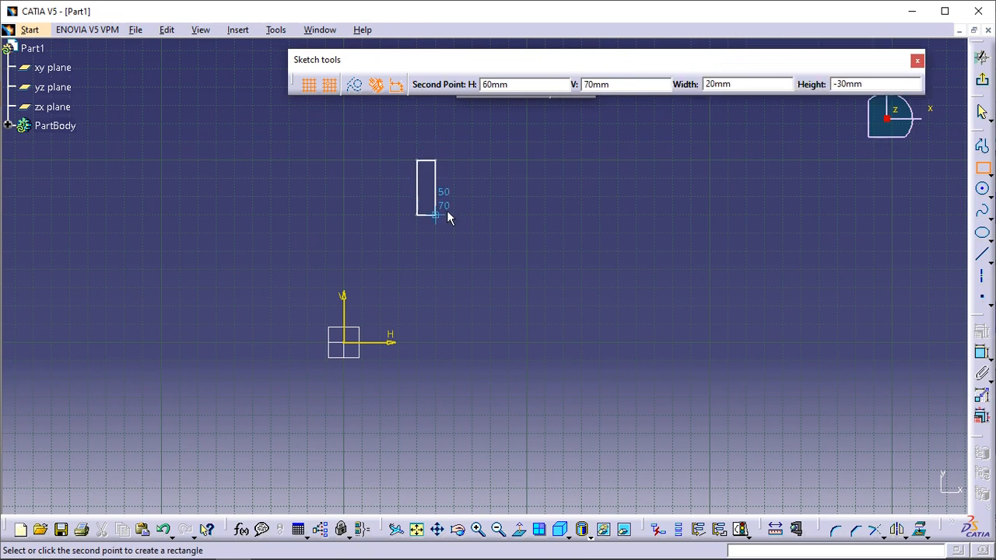
pyautogui.click(654, 307)
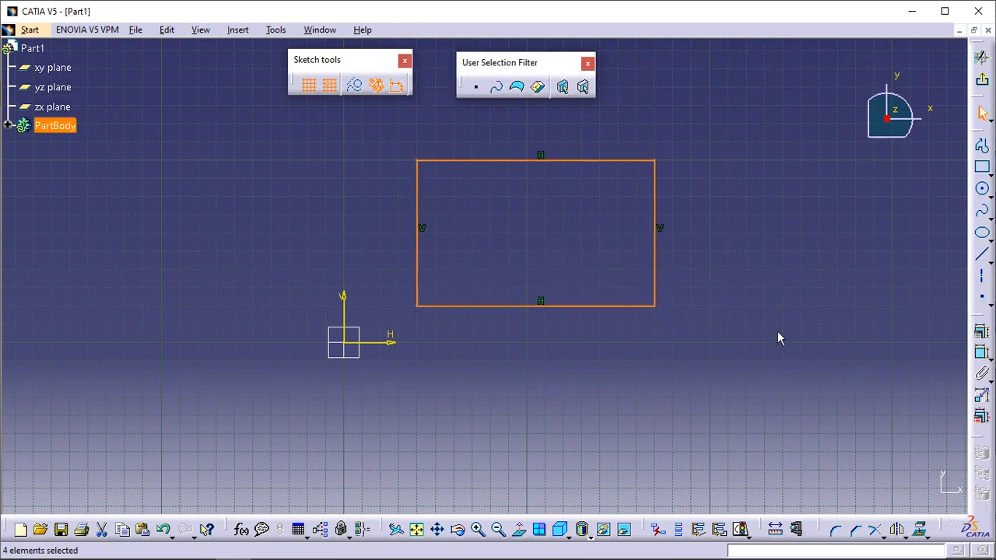
pyautogui.click(794, 441)
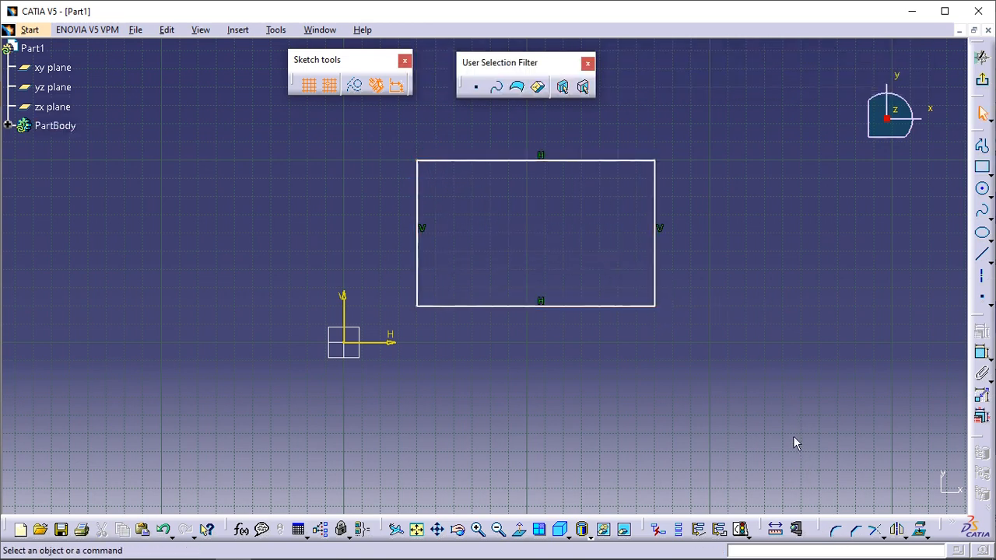
# Add a 40 mm radius corner between the rectangle's upper and lower edges, placed as a semicircle beyond its right side.
pyautogui.click(833, 529)
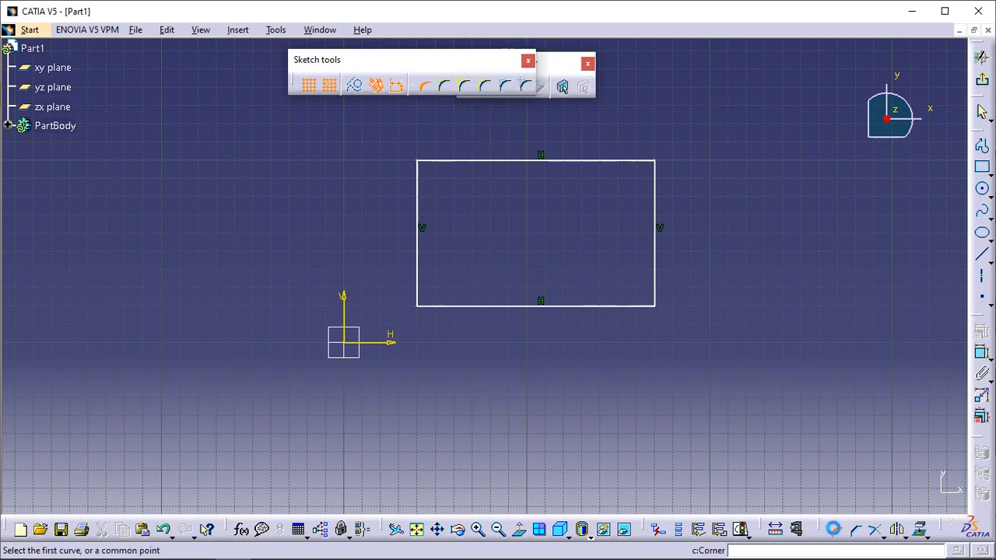
pyautogui.click(617, 161)
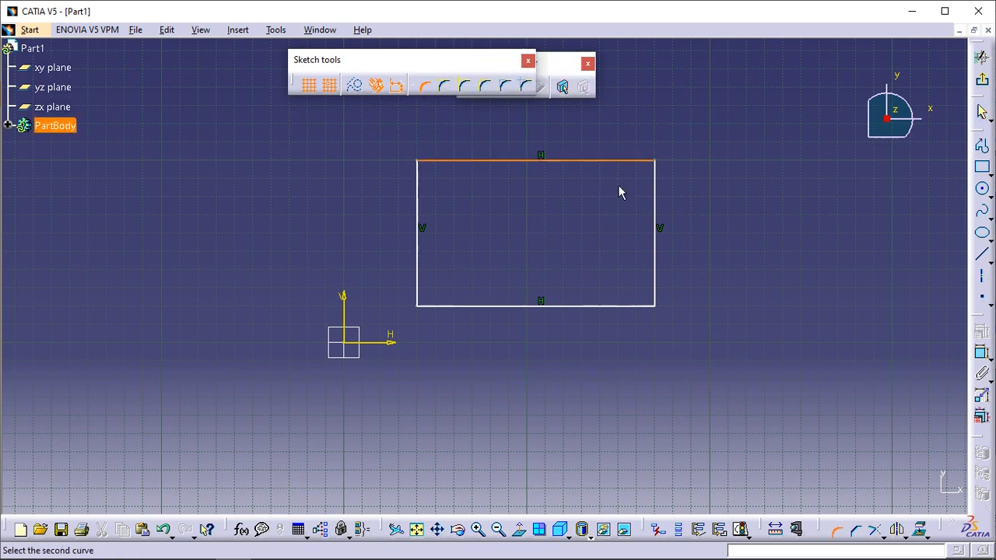
pyautogui.click(625, 306)
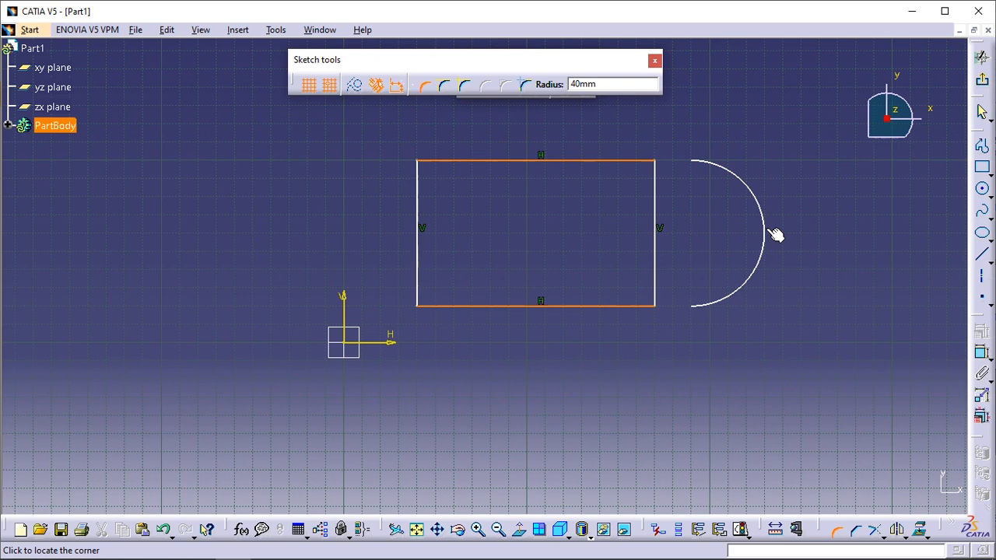
pyautogui.click(772, 234)
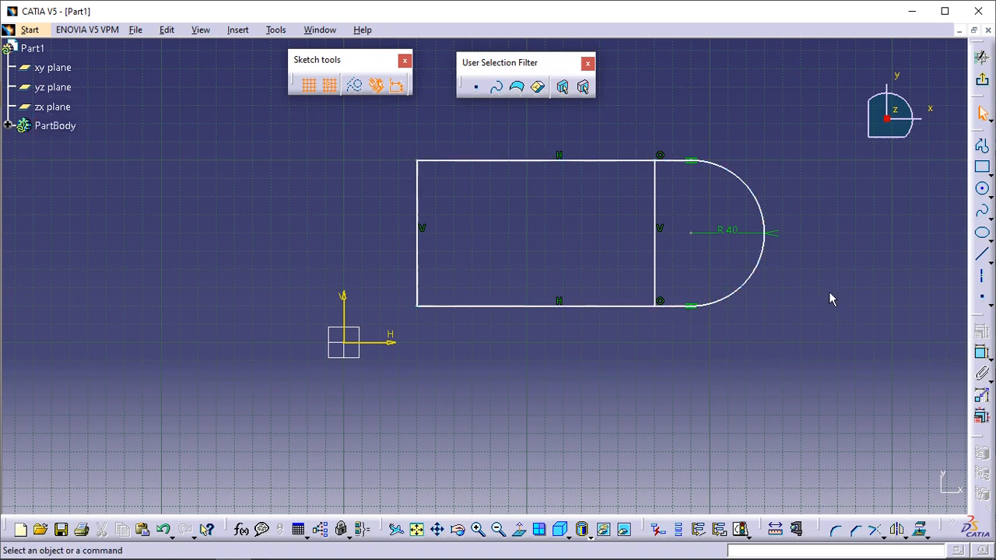
# Expand PartBody in the tree and convert the vertical line beside the semicircle into a construction element.
pyautogui.click(6, 125)
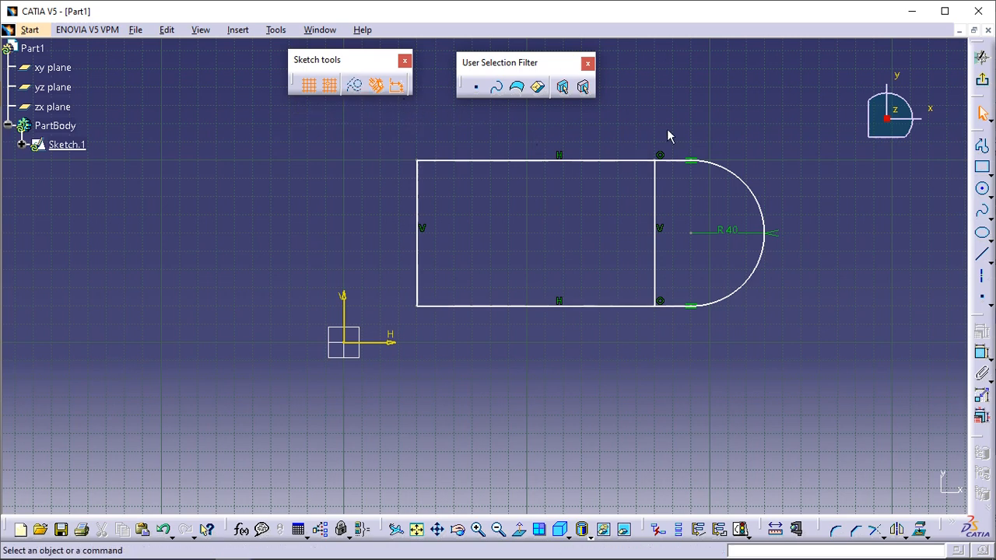
pyautogui.click(655, 189)
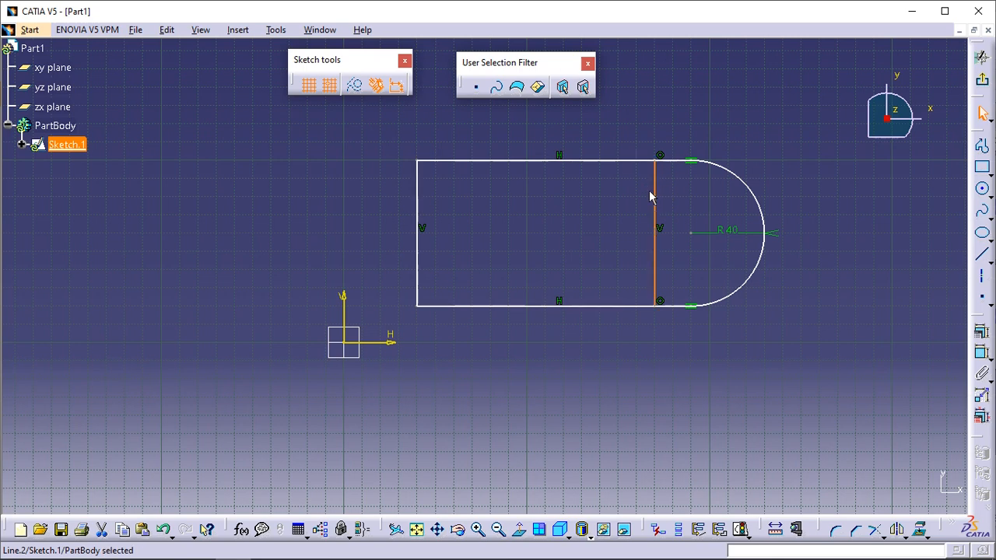
pyautogui.click(355, 87)
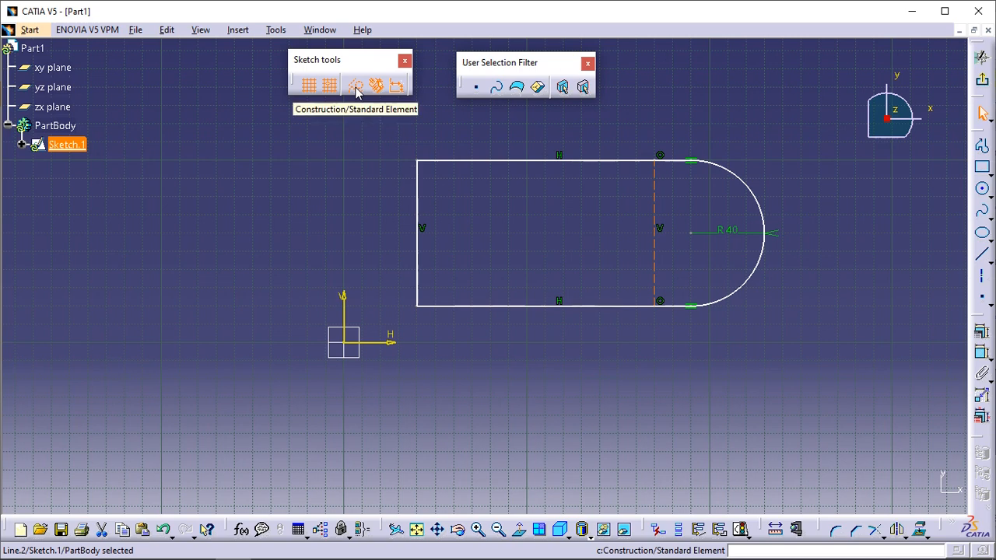
pyautogui.click(477, 205)
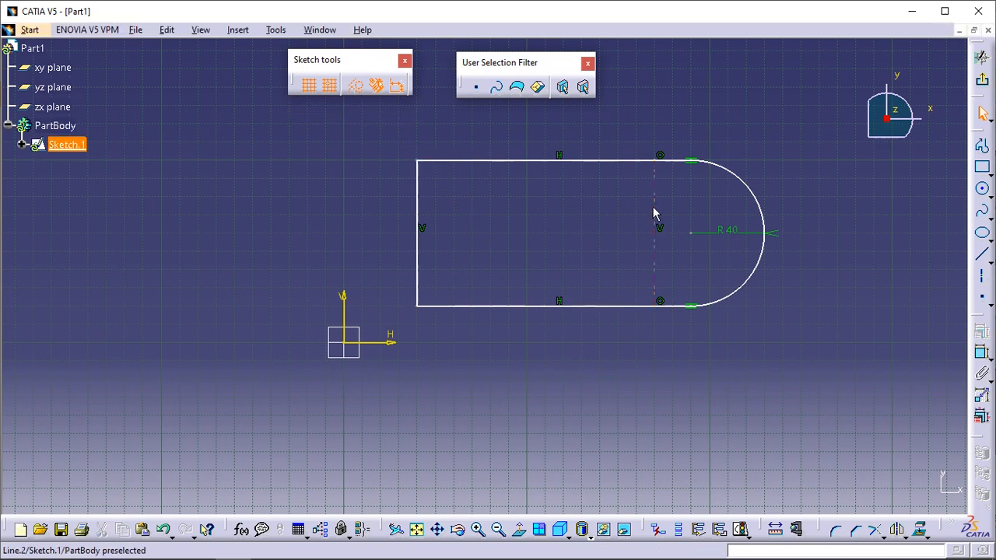
# Convert the construction line beside the semicircle back into a standard element.
pyautogui.click(661, 210)
pyautogui.click(354, 85)
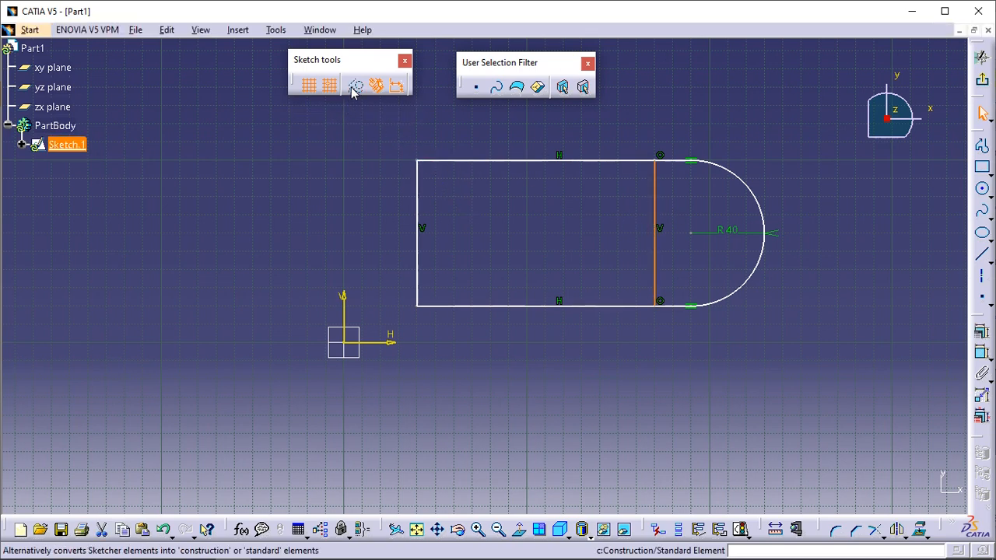
pyautogui.click(345, 169)
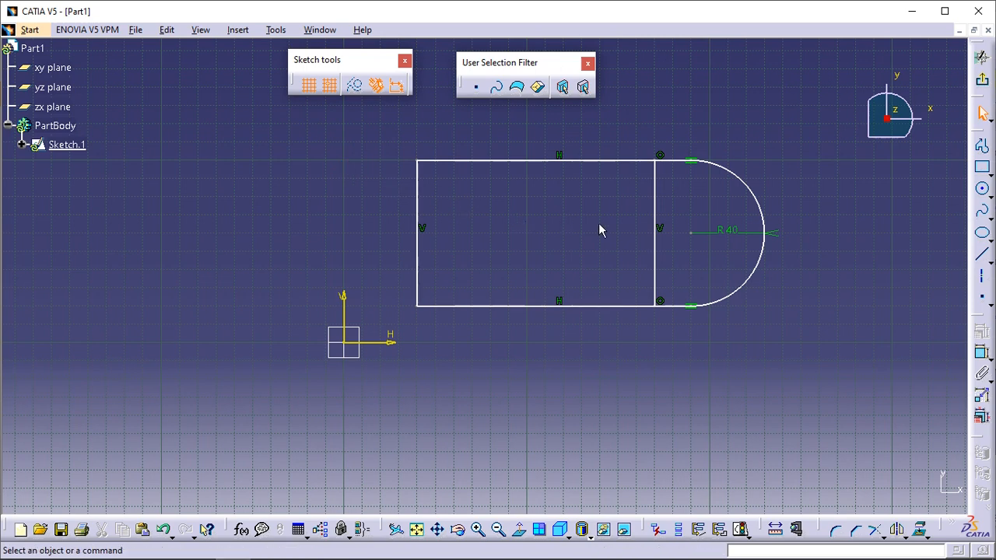
# Convert the vertical line beside the semicircle into a construction element and clear the selection.
pyautogui.click(656, 200)
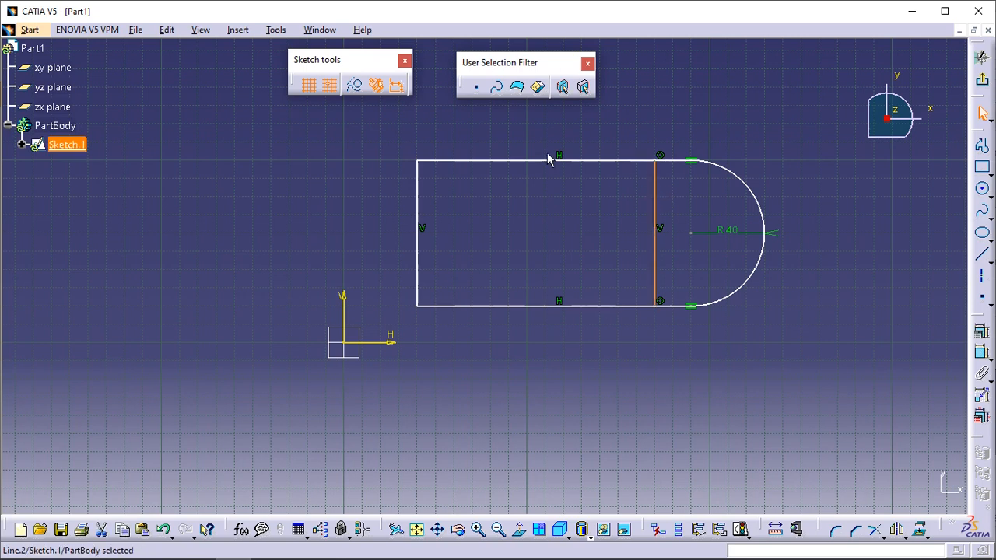
pyautogui.click(354, 85)
pyautogui.click(325, 211)
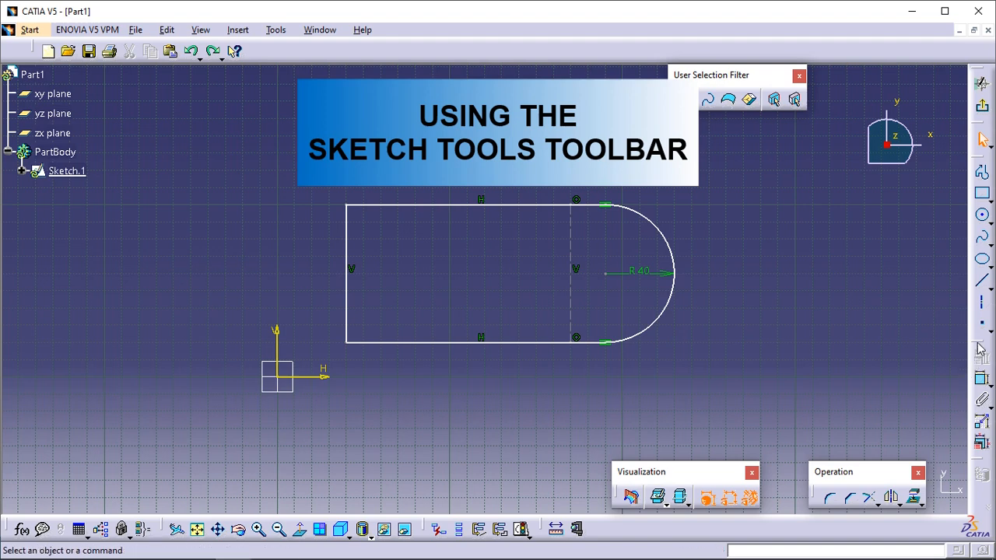
# Undock the Constraint toolbar as a floating palette and expand Sketch.1 and its Constraints in the specification tree.
pyautogui.moveTo(979, 349)
pyautogui.mouseDown()
pyautogui.moveTo(872, 358)
pyautogui.moveTo(850, 400)
pyautogui.mouseUp()
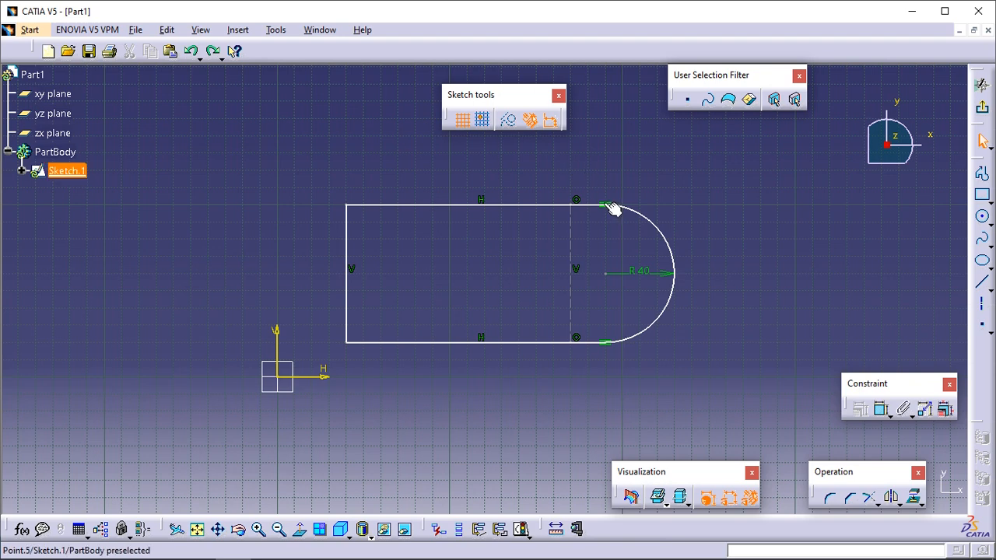
pyautogui.click(21, 171)
pyautogui.click(37, 230)
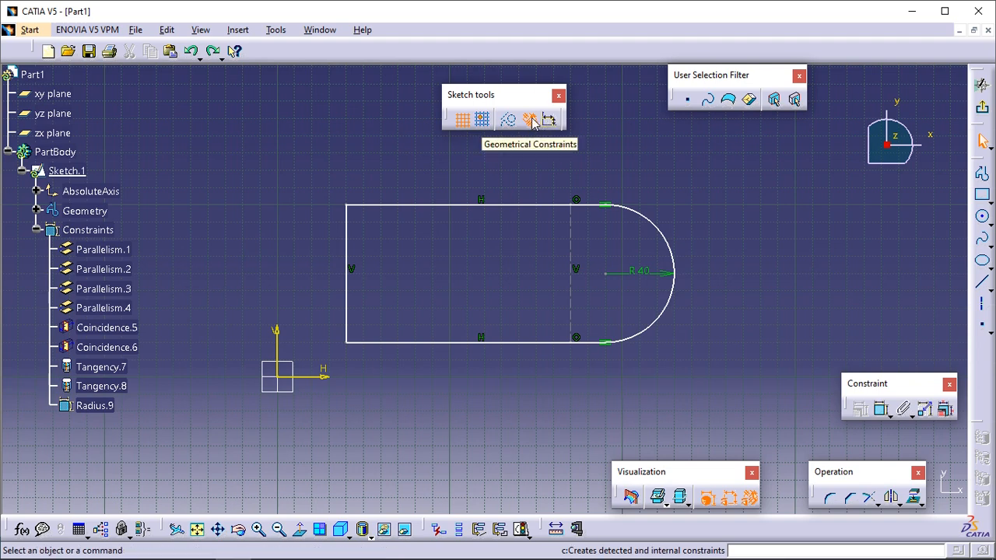
# With Dimensional Constraints off, draw a circle about 20 mm in radius at the arc's center, tangent to the construction line, and check its tangency constraint.
pyautogui.click(982, 216)
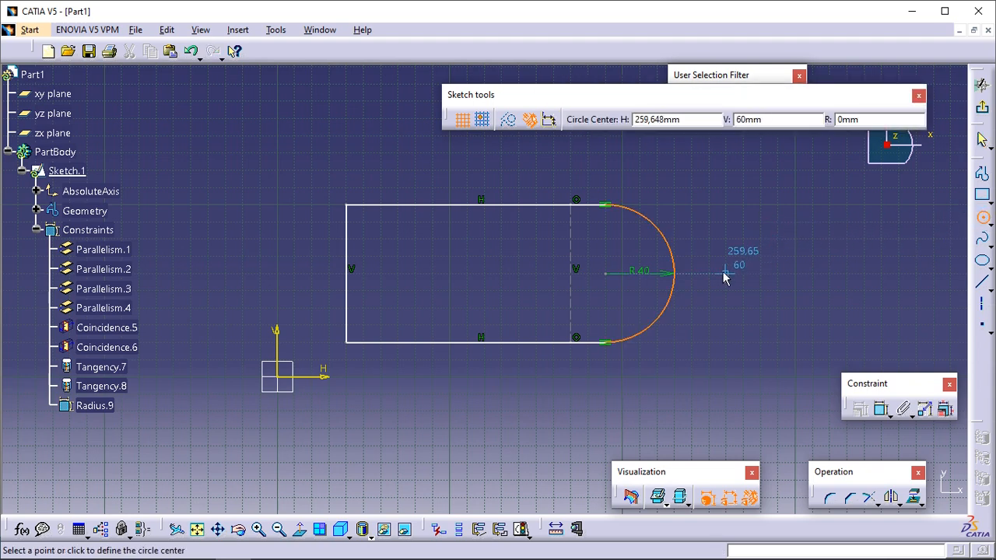
pyautogui.click(605, 272)
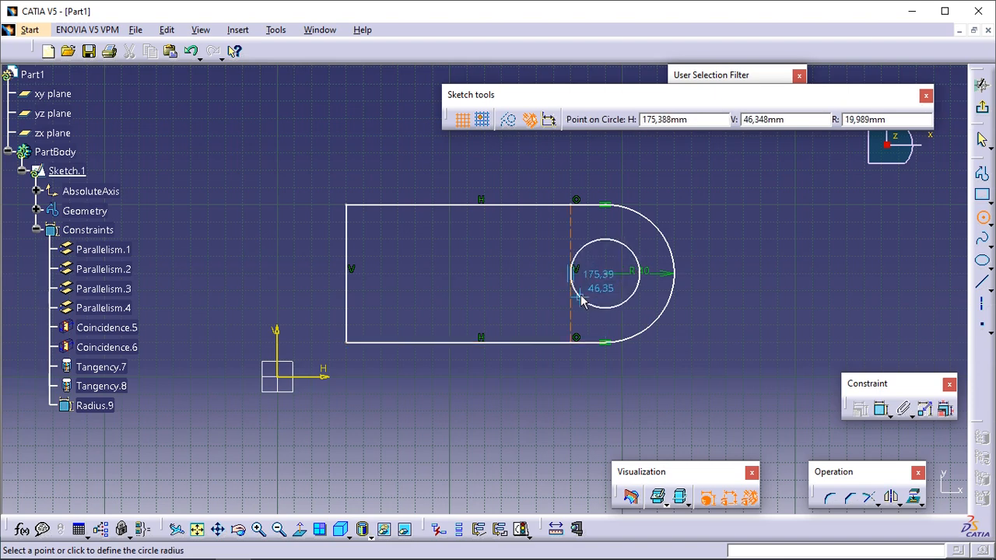
pyautogui.click(580, 300)
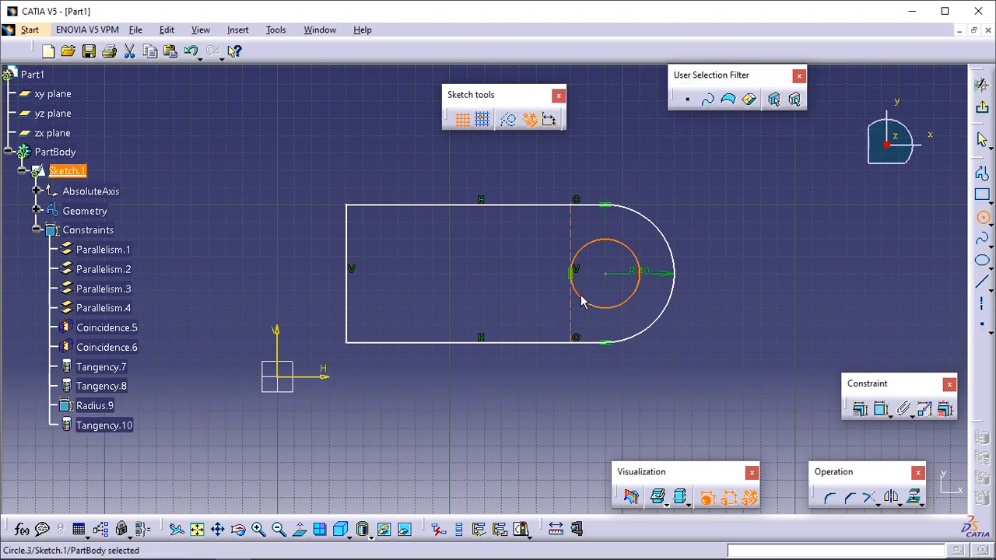
pyautogui.click(581, 299)
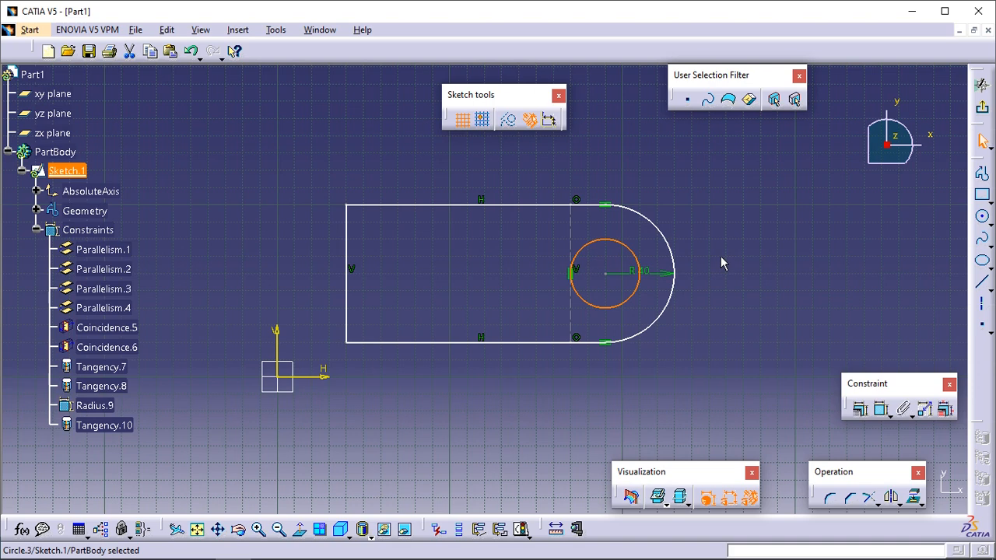
pyautogui.click(721, 263)
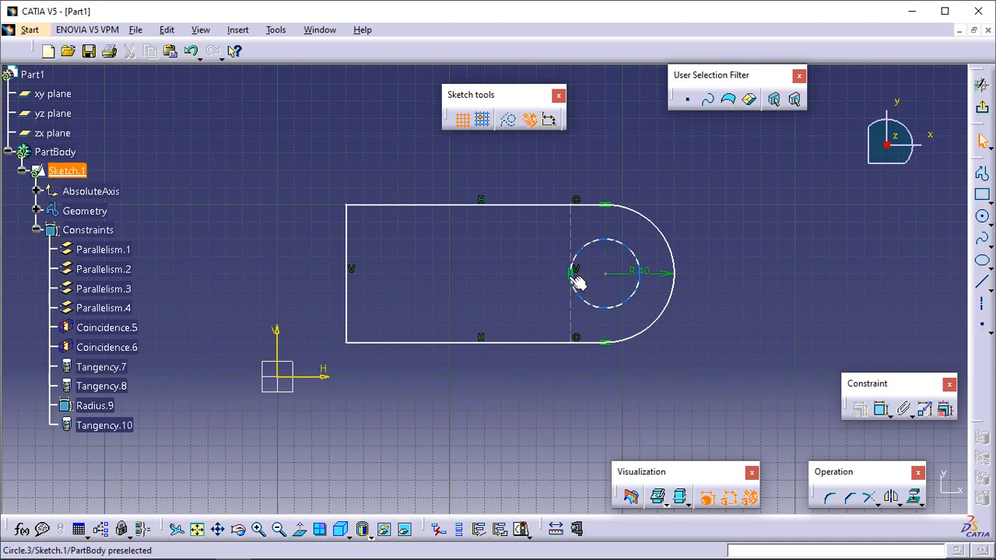
pyautogui.click(105, 425)
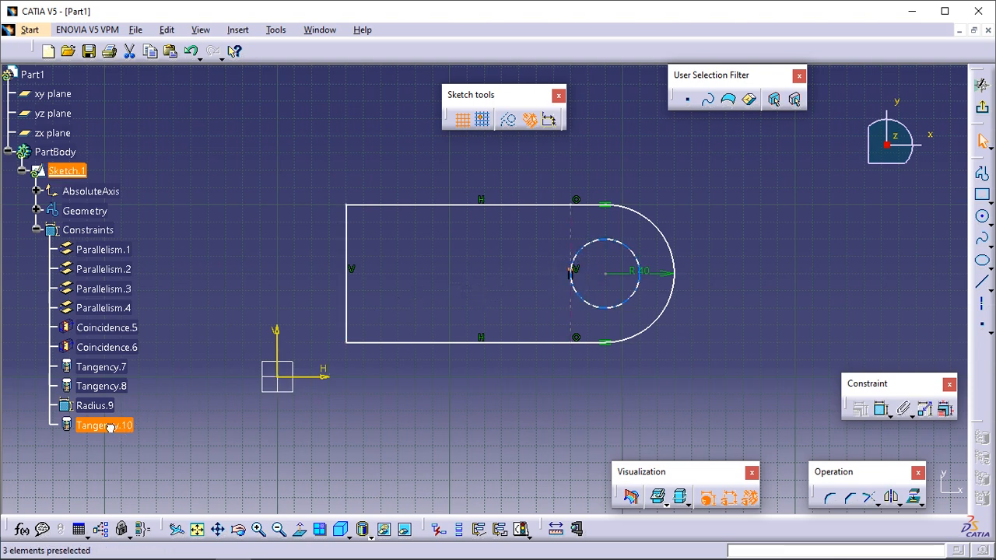
pyautogui.click(450, 273)
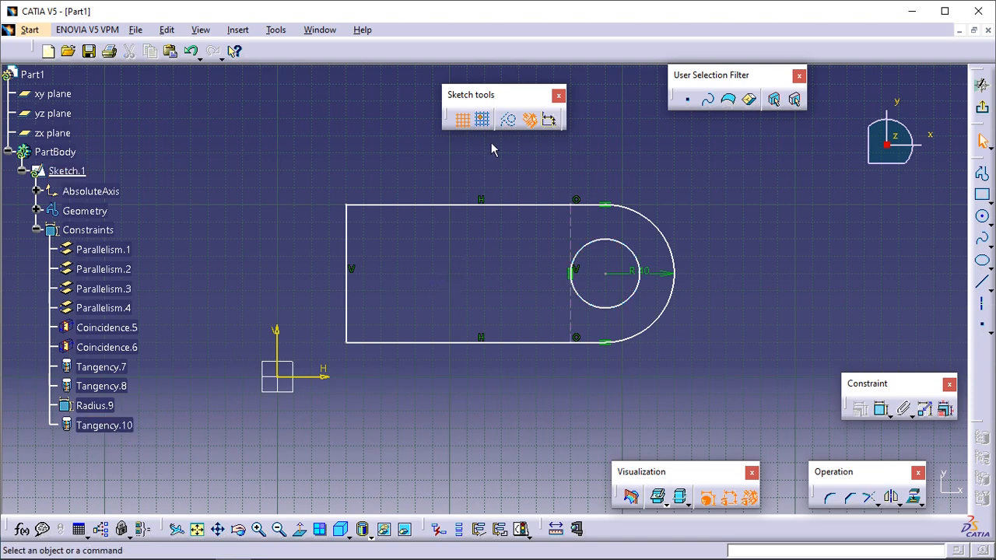
# Delete the vertical construction line and the small circle inside the semicircular end.
pyautogui.rightClick(573, 228)
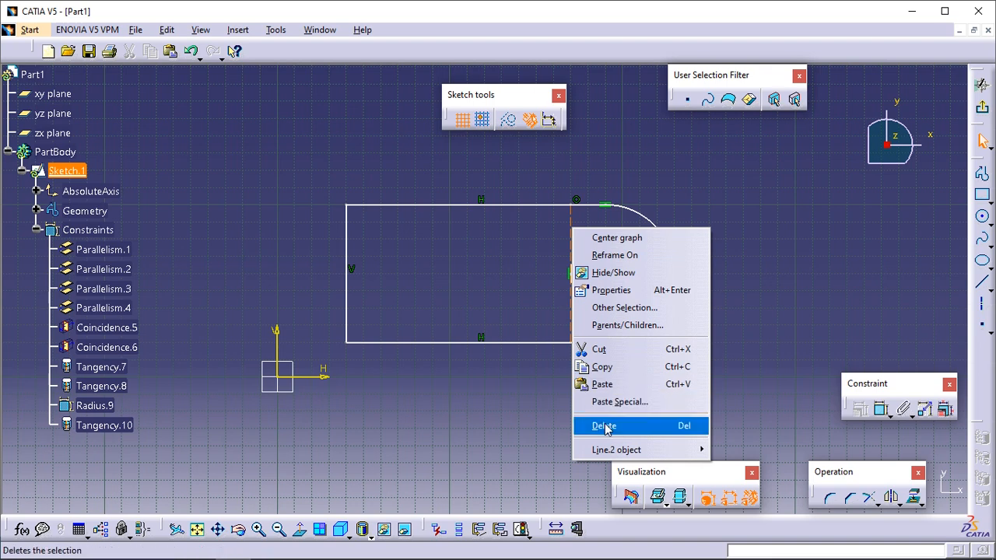
pyautogui.click(604, 427)
pyautogui.click(605, 247)
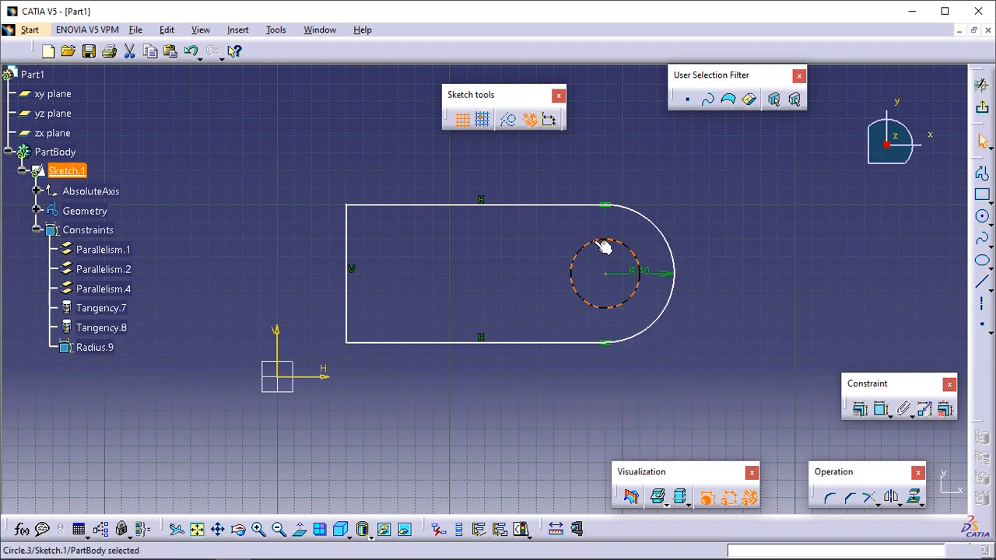
pyautogui.press('Delete')
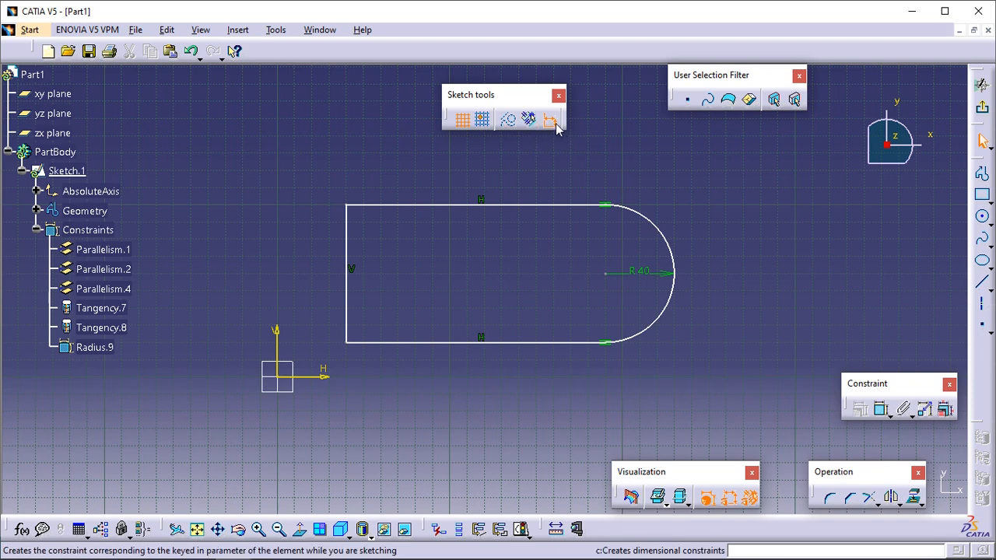
# With Geometrical Constraints off and Dimensional Constraints on, draw a circle of 20 mm radius centered on the arc's center.
pyautogui.click(981, 218)
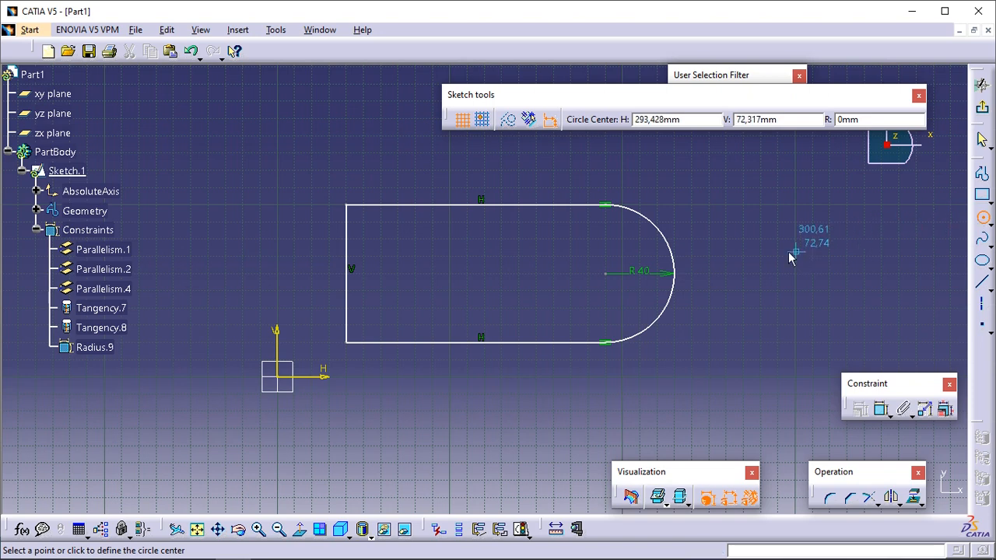
pyautogui.click(615, 277)
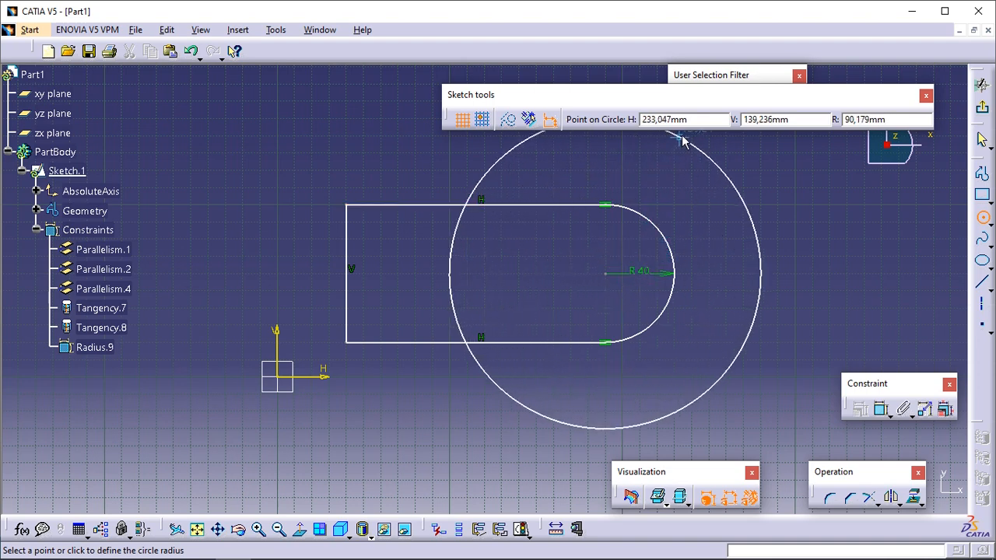
pyautogui.click(908, 120)
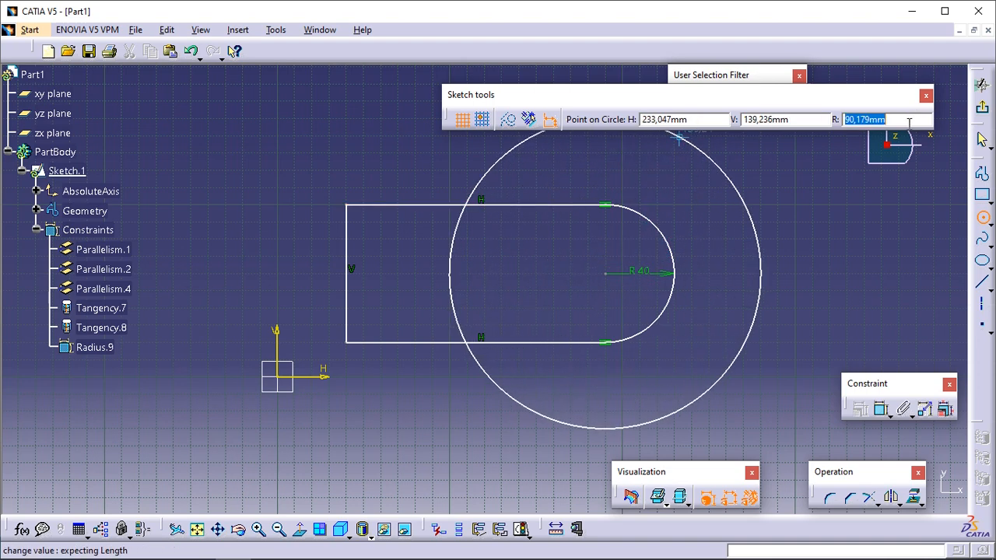
pyautogui.write('20')
pyautogui.press('Return')
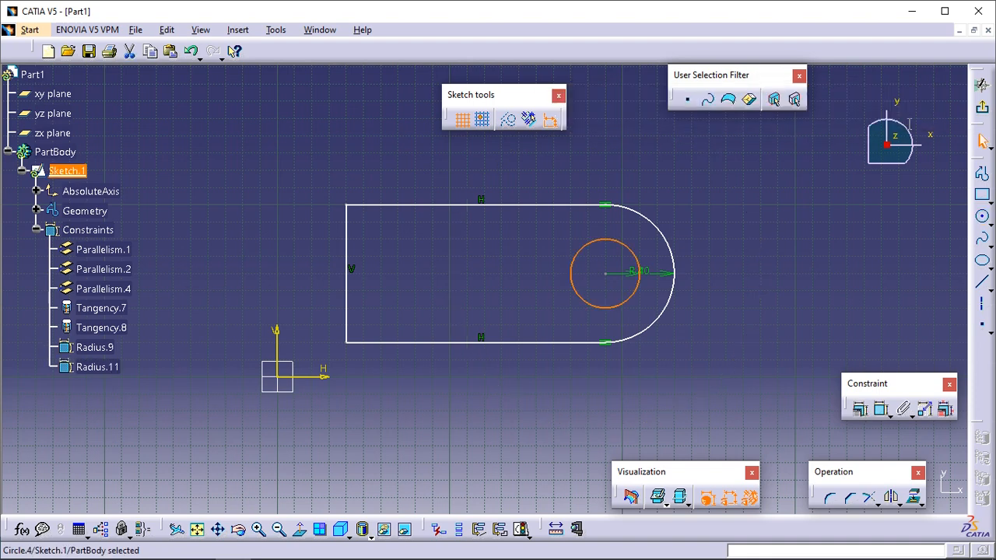
# Reposition the two overlapping radius dimensions, placing the arc's below the center and the circle's above it.
pyautogui.moveTo(662, 274); pyautogui.dragTo(662, 308)
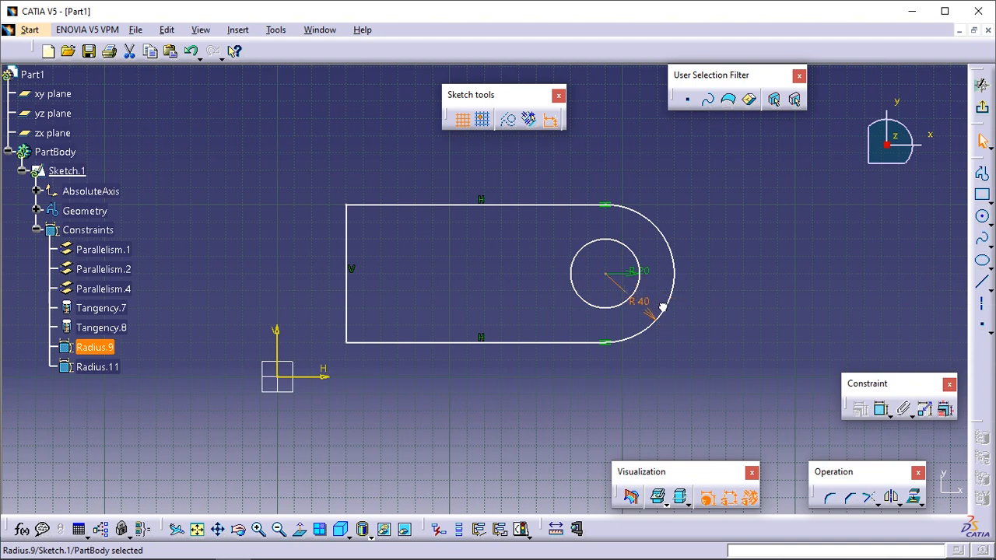
pyautogui.click(645, 266)
pyautogui.moveTo(645, 258); pyautogui.dragTo(664, 269)
pyautogui.click(735, 235)
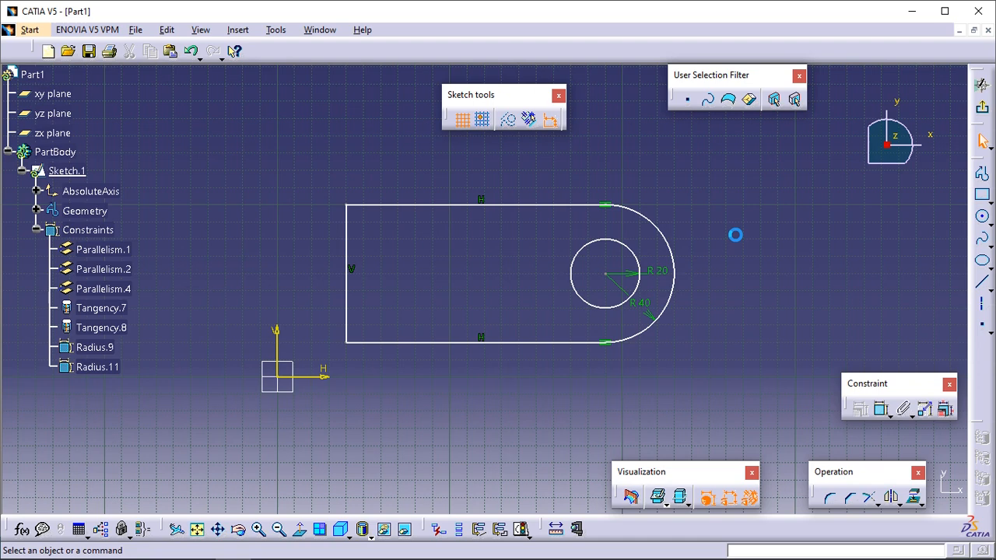
pyautogui.moveTo(642, 273); pyautogui.dragTo(619, 252)
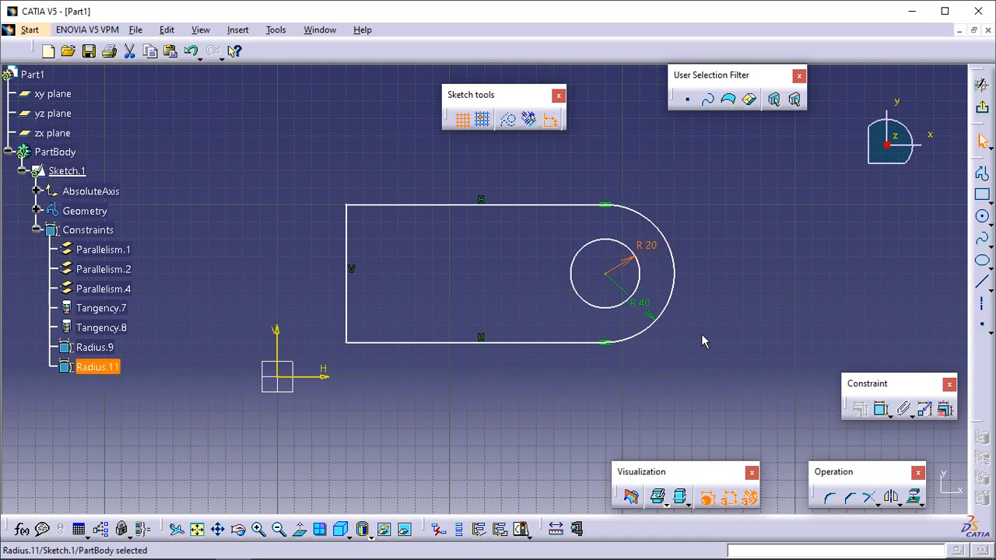
pyautogui.click(721, 335)
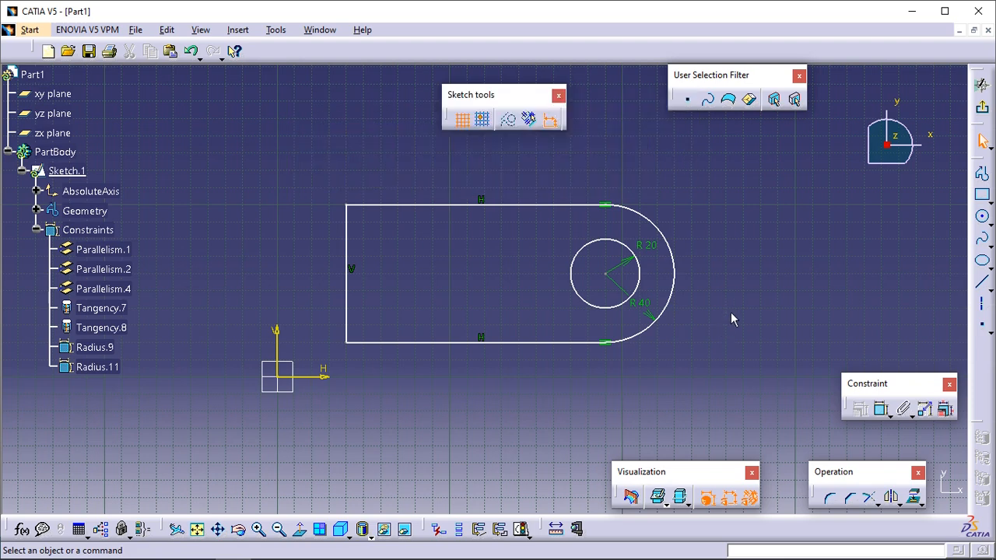
# Move the Constraint toolbar closer to the sketch and dimension the length of the profile's upper horizontal edge, placed above it.
pyautogui.moveTo(866, 383); pyautogui.dragTo(790, 365)
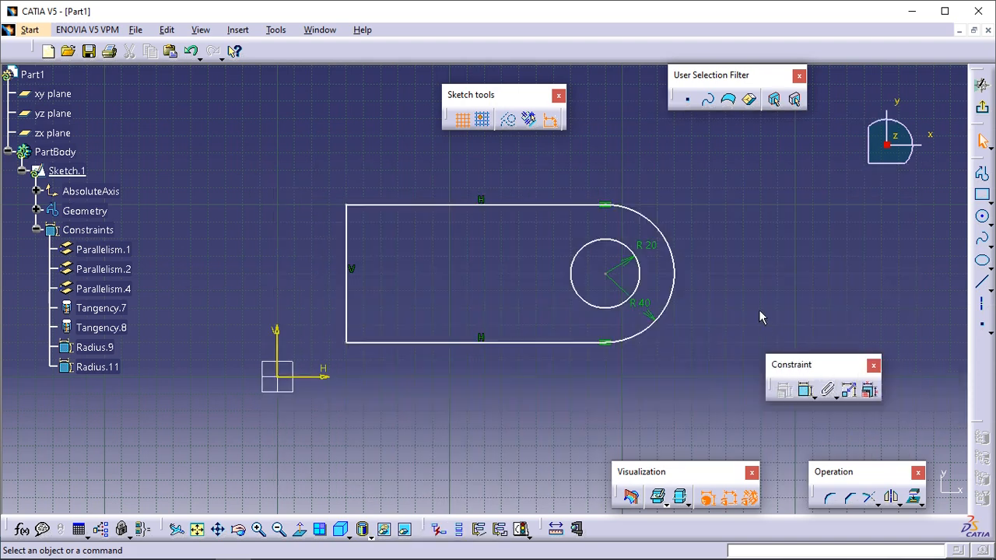
pyautogui.click(511, 205)
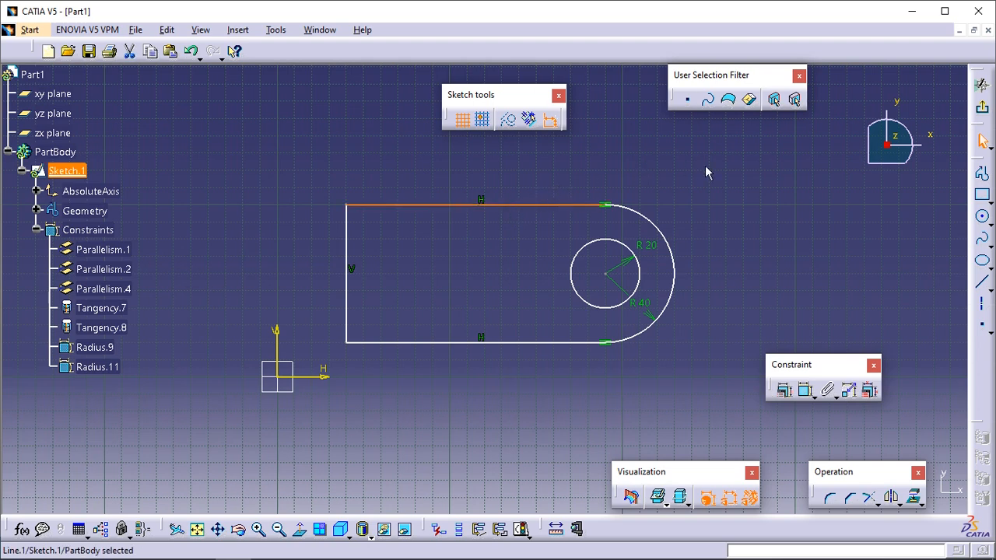
pyautogui.click(807, 395)
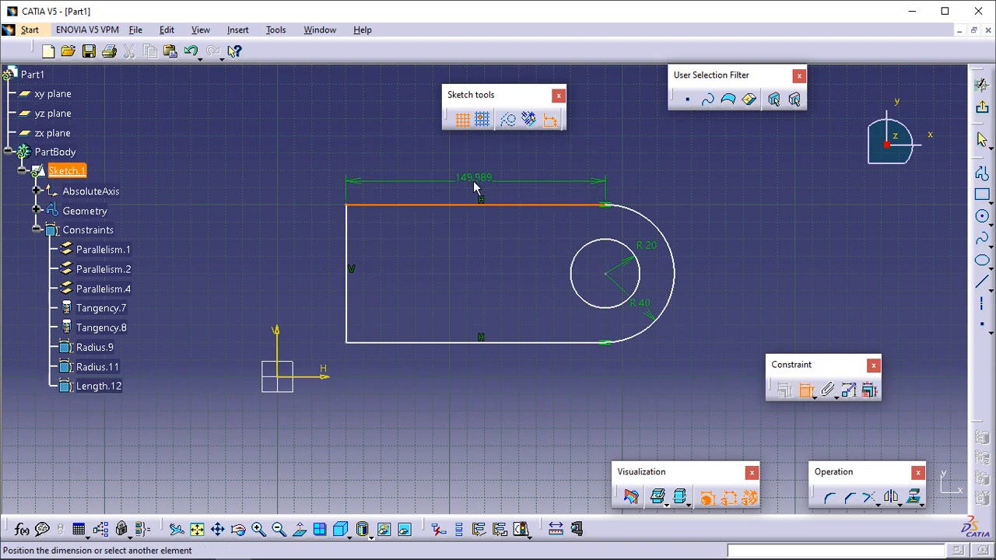
pyautogui.click(481, 189)
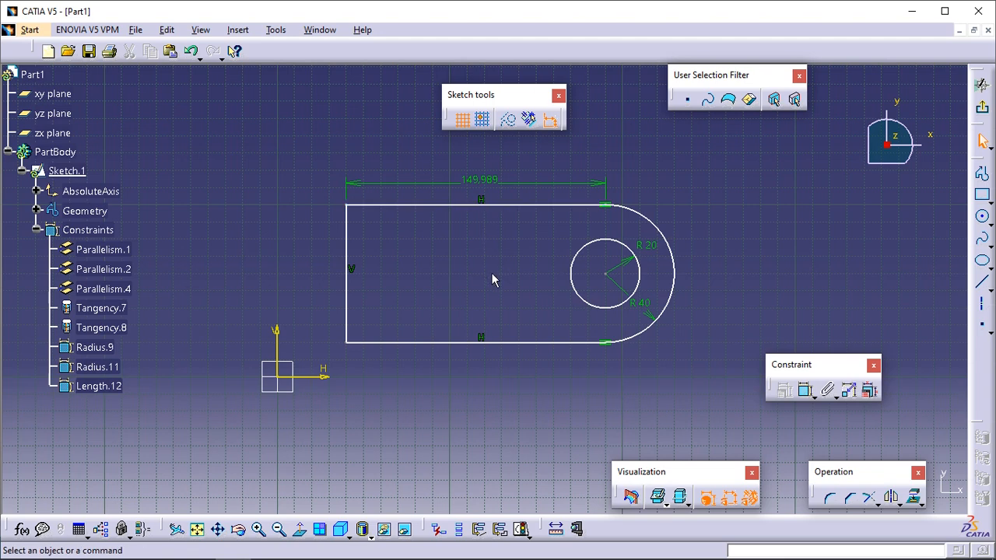
# Dimension the height of the profile's left vertical edge and delete the semicircle's radius dimension.
pyautogui.click(347, 249)
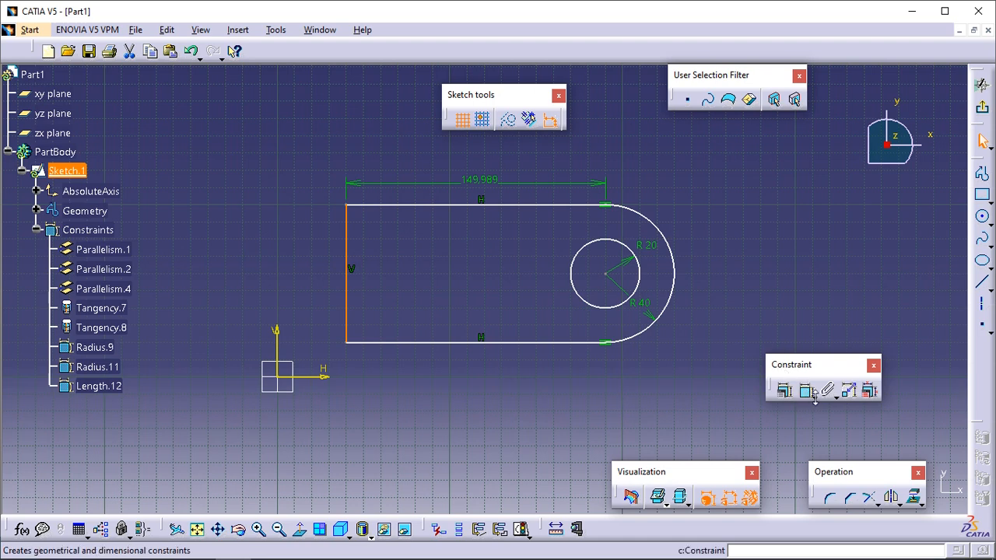
pyautogui.click(806, 391)
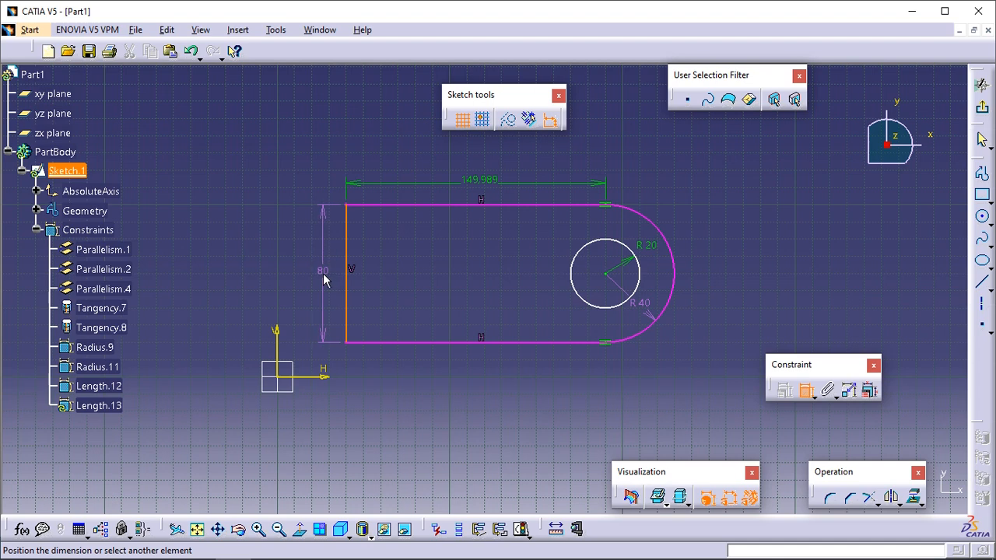
pyautogui.click(324, 279)
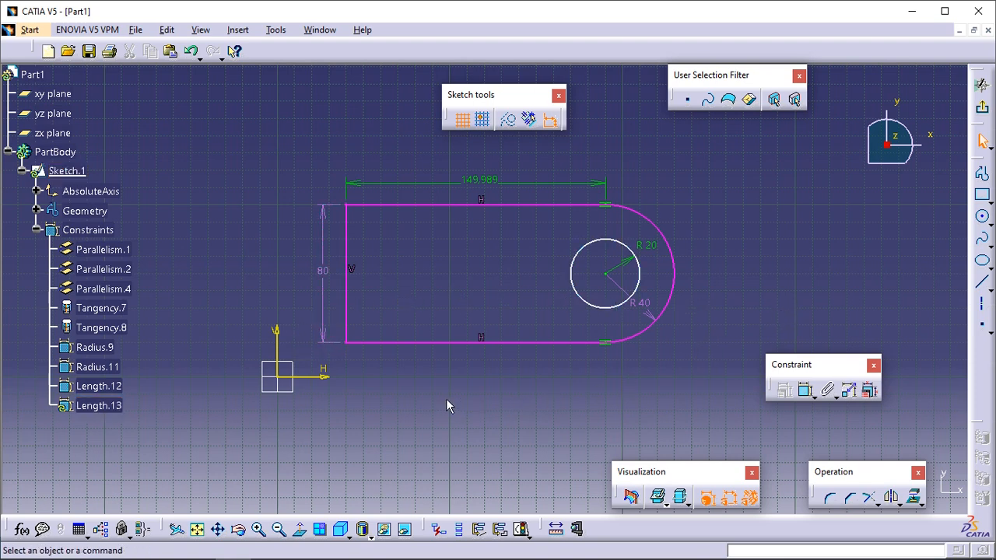
pyautogui.rightClick(646, 303)
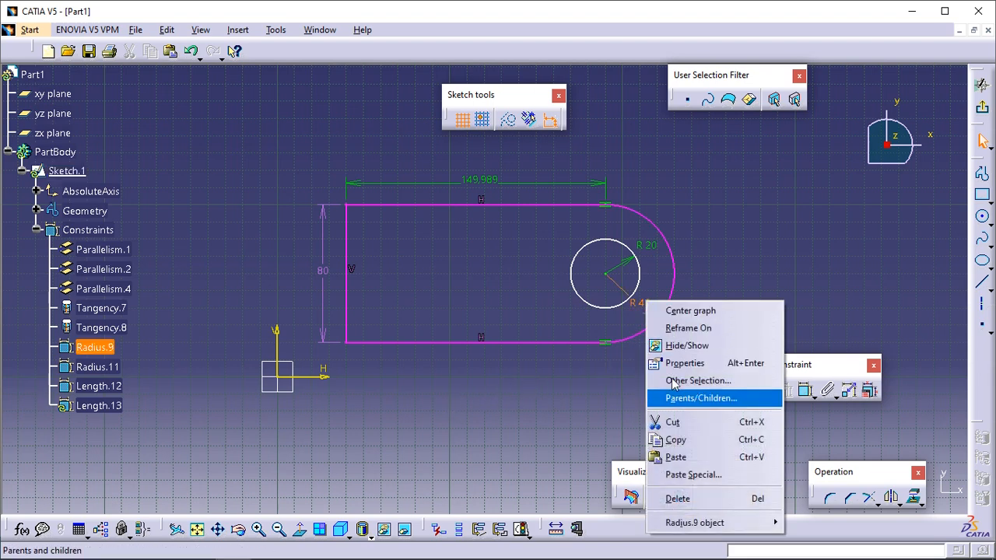
pyautogui.click(692, 499)
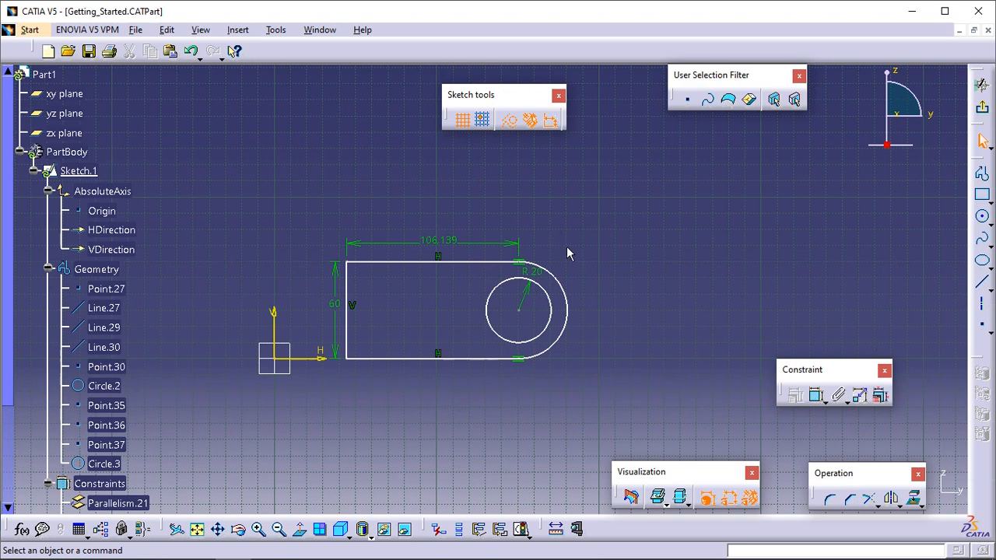
# In Getting_Started.CATPart, move the circle's radius dimension text outside the rounded end and examine the sketch's constraints in the tree.
pyautogui.moveTo(539, 273); pyautogui.dragTo(587, 273)
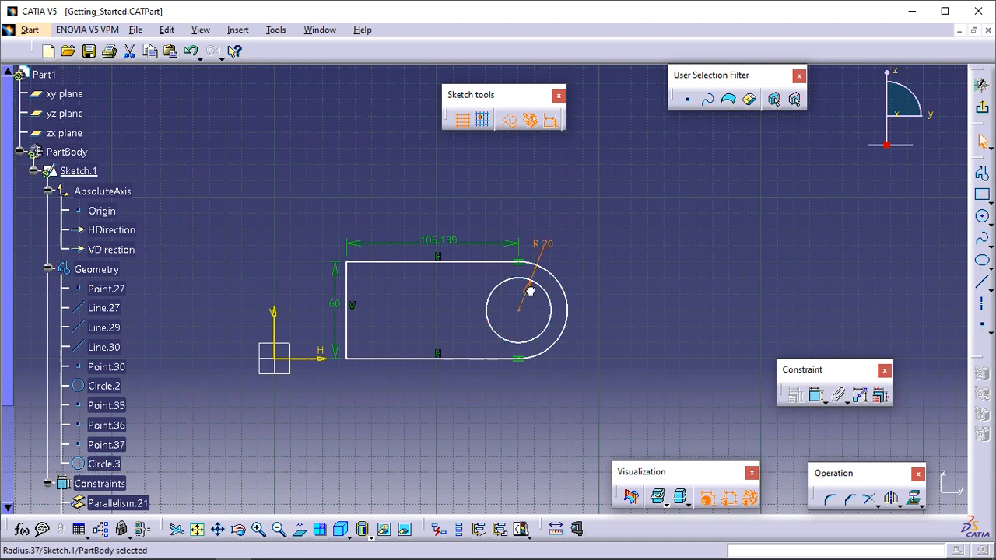
pyautogui.moveTo(533, 288); pyautogui.dragTo(546, 301)
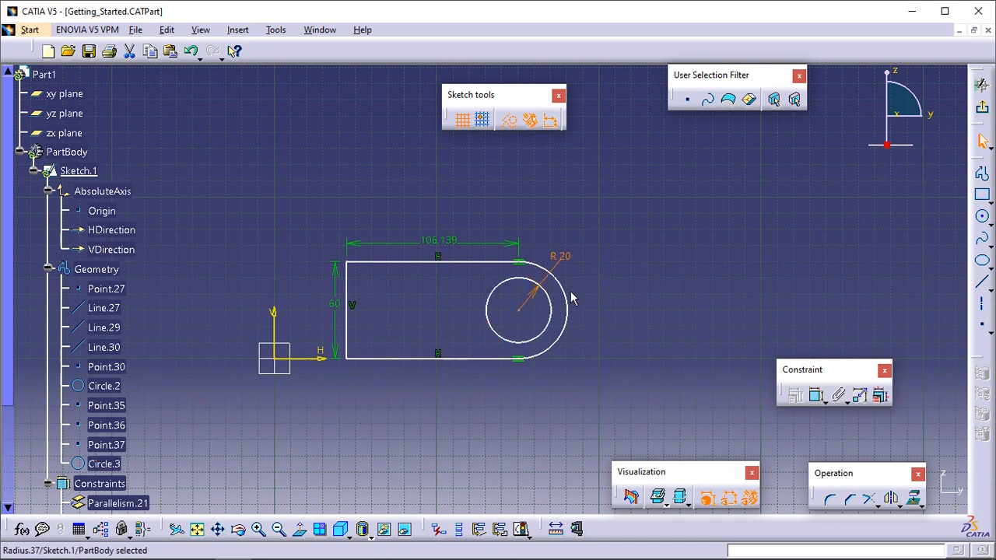
pyautogui.click(622, 289)
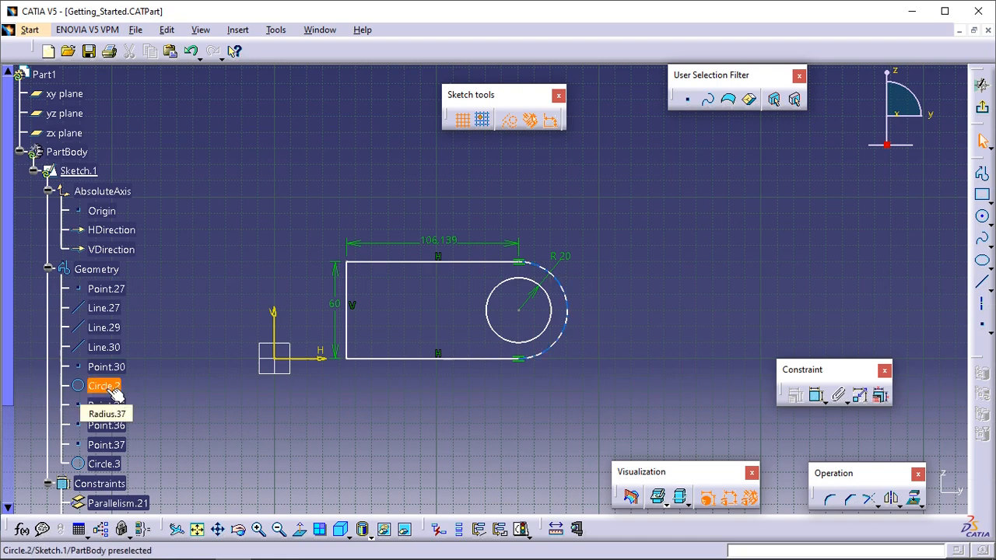
pyautogui.scroll(-3, 118, 404)
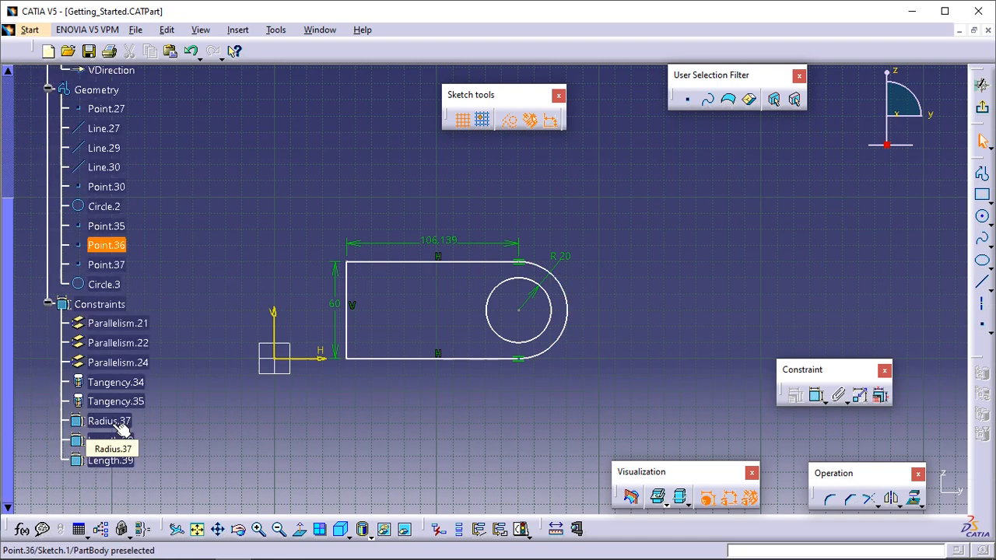
# Examine the parents and children of Tangency.34, highlighting its parent elements Circle.2 and Line.27 in the sketch.
pyautogui.rightClick(122, 383)
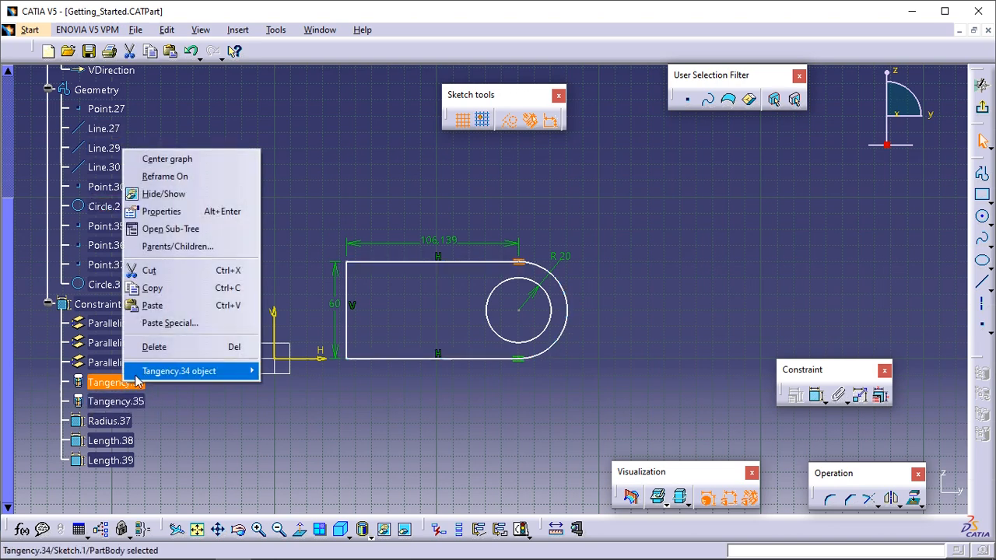
pyautogui.click(171, 246)
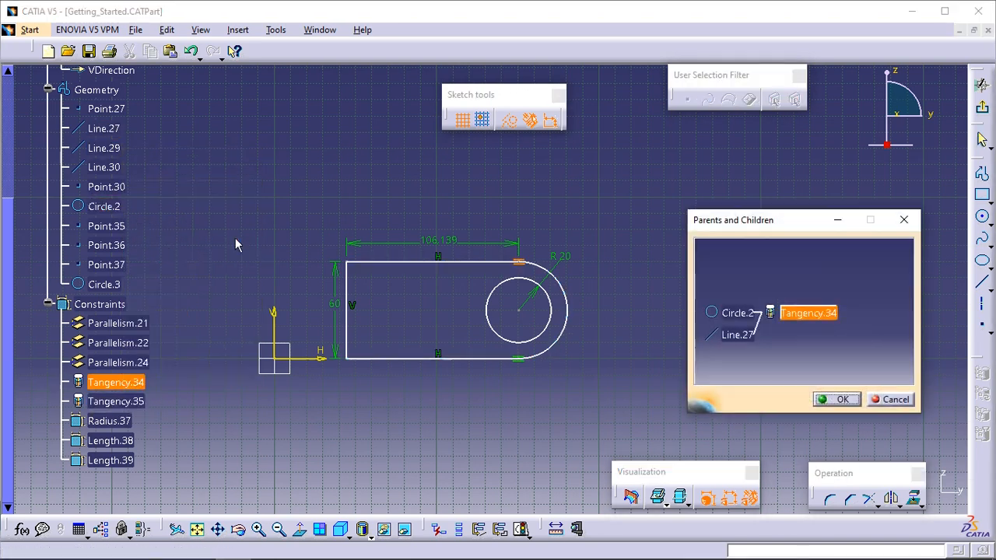
pyautogui.moveTo(770, 226); pyautogui.dragTo(718, 166)
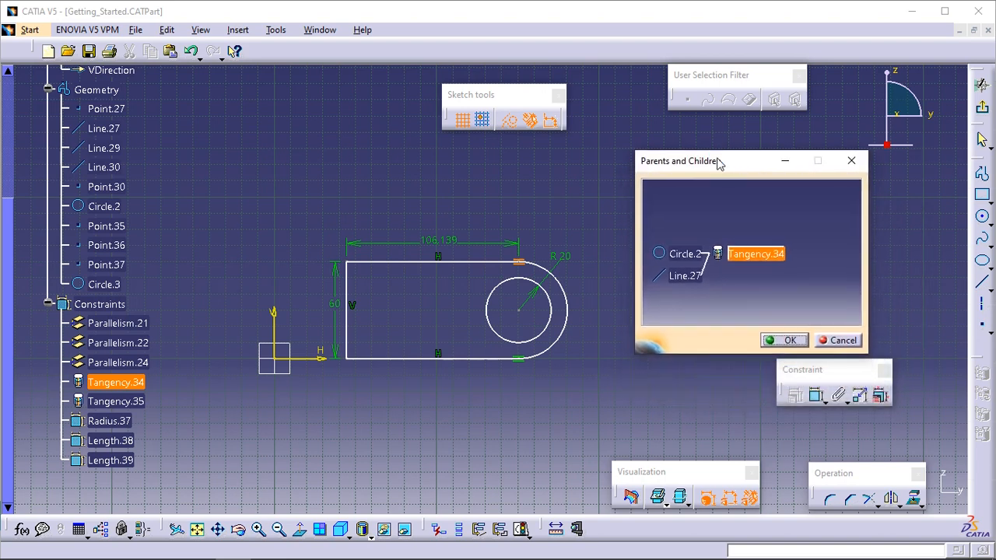
pyautogui.click(683, 255)
pyautogui.click(686, 276)
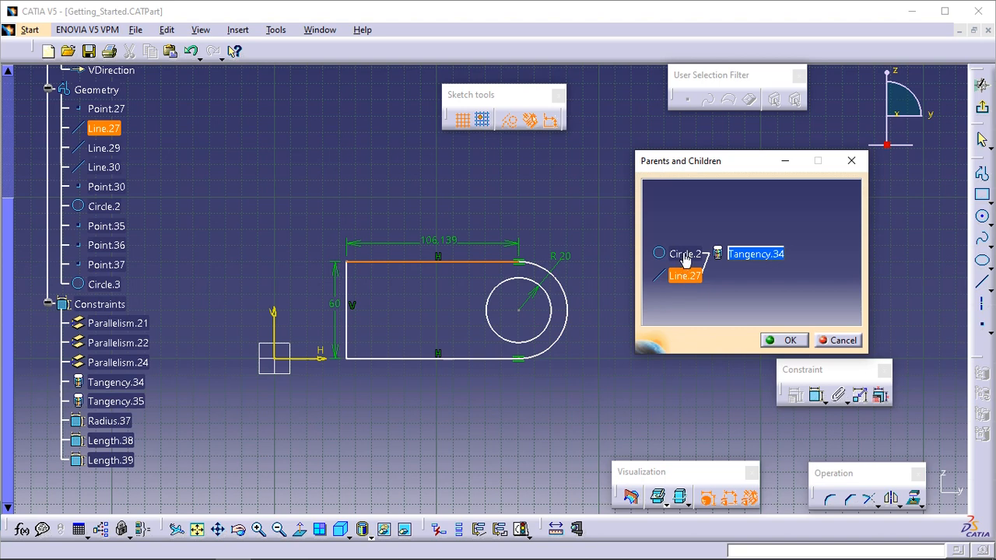
pyautogui.click(685, 255)
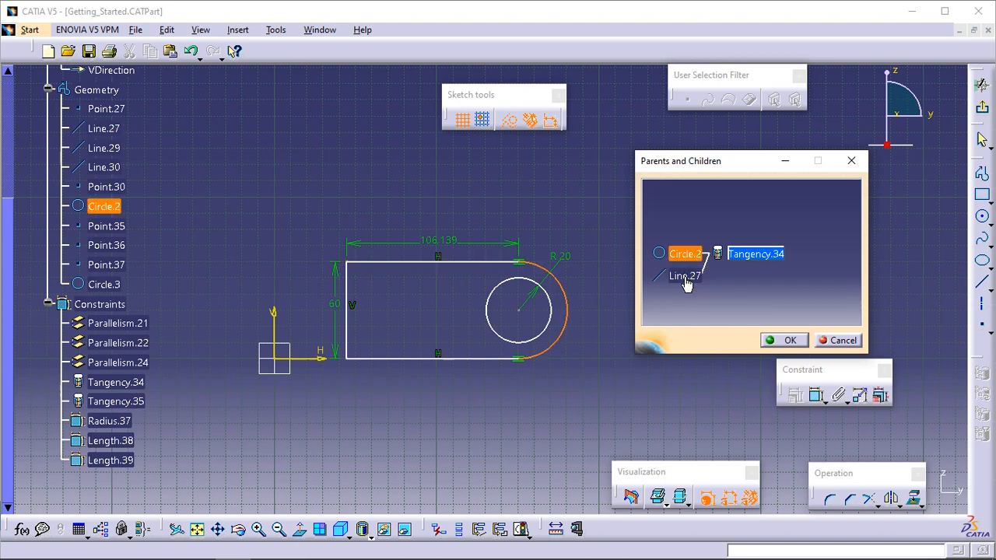
# Expand the parents of Line.27, highlight Point.27 and Point.35 in the sketch, and close the parent/child view.
pyautogui.doubleClick(684, 277)
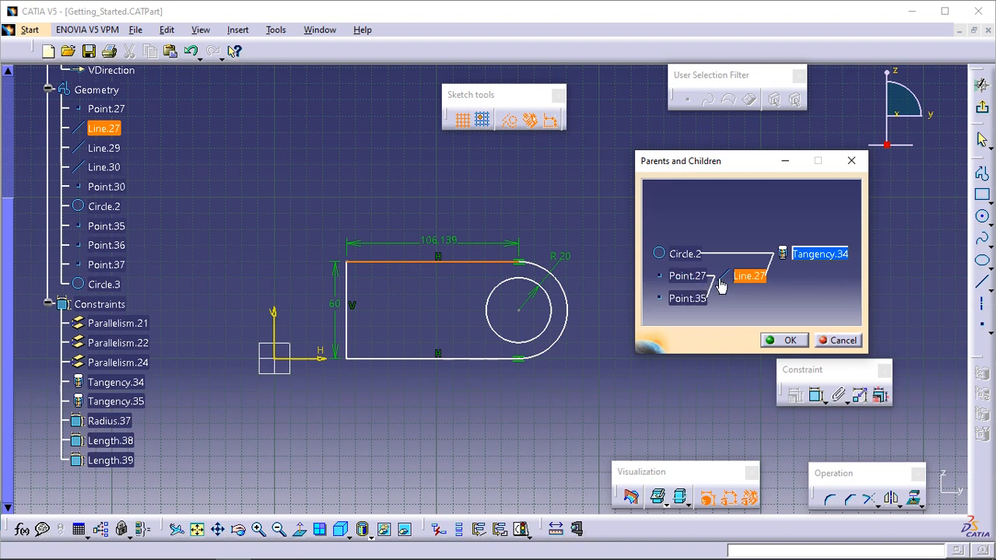
pyautogui.click(690, 275)
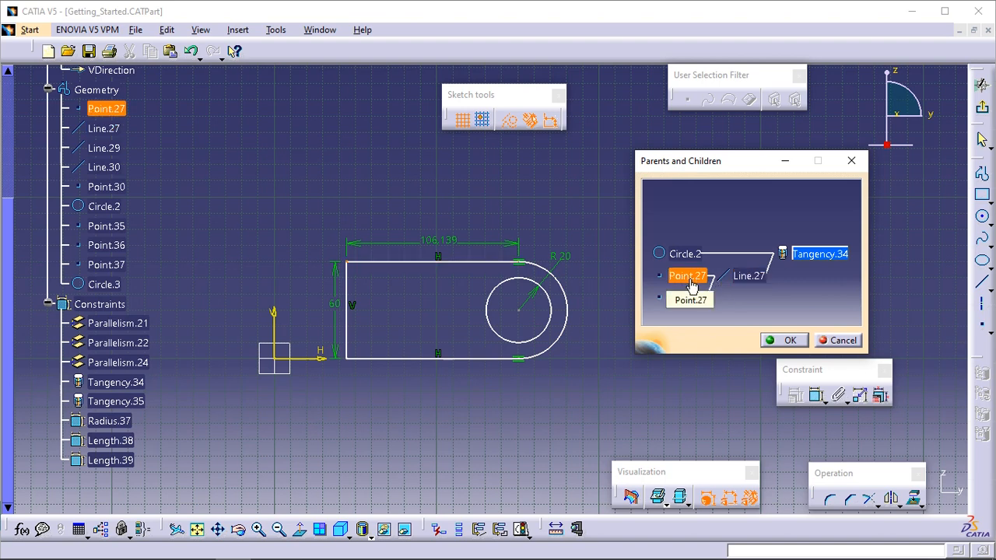
pyautogui.click(686, 299)
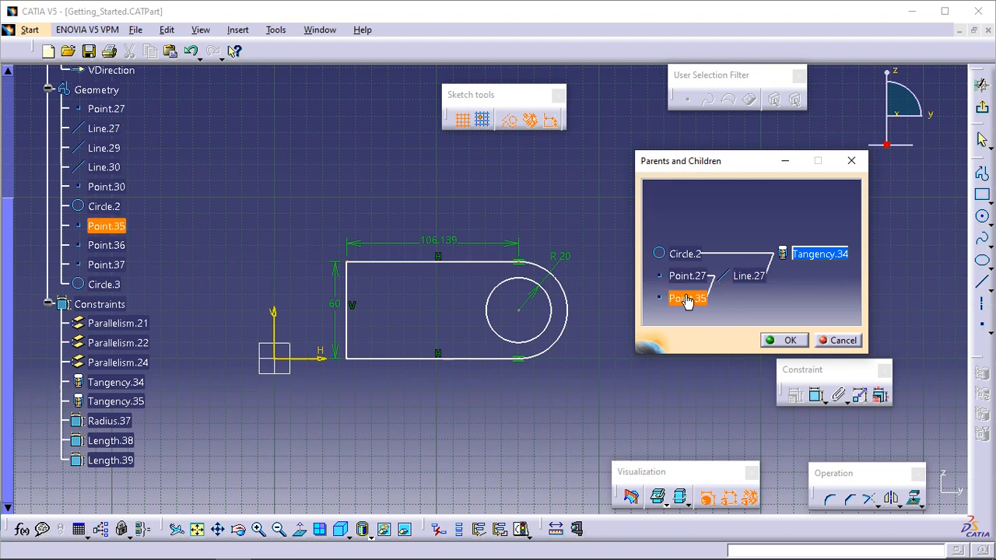
pyautogui.click(790, 340)
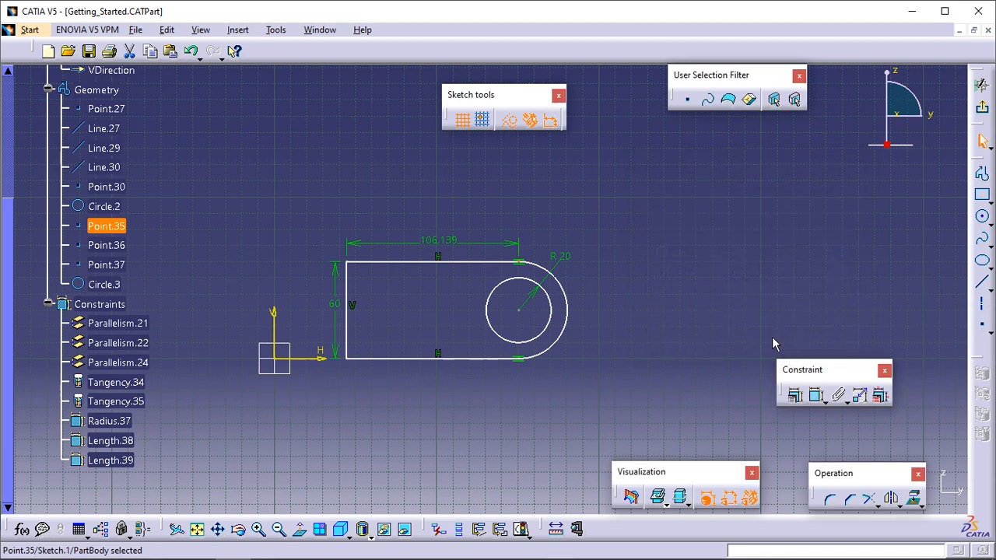
pyautogui.click(658, 318)
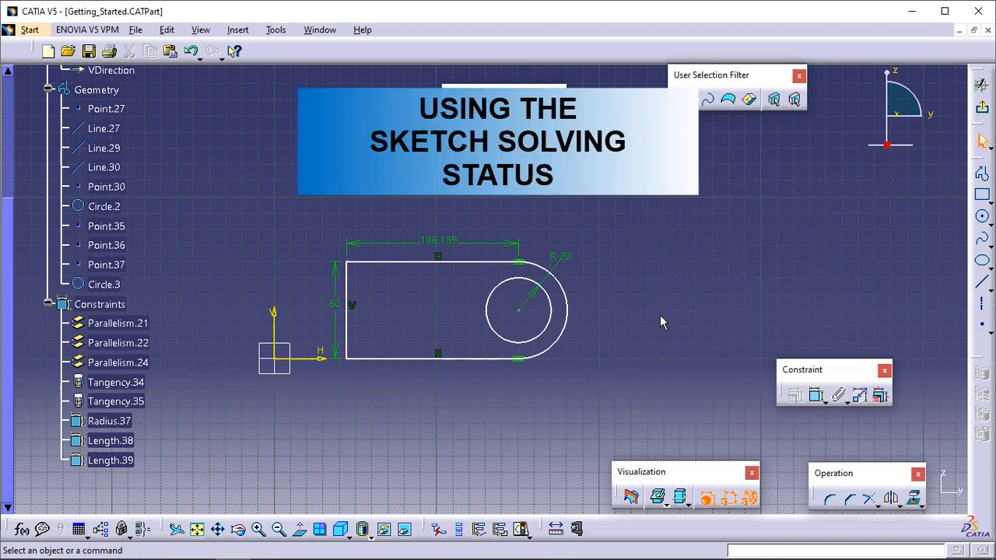
# Add a Radius / Diameter constraint to the profile's semicircle and move its dimension text outside the arc, below the center.
pyautogui.moveTo(349, 399); pyautogui.dragTo(427, 364, button='middle')
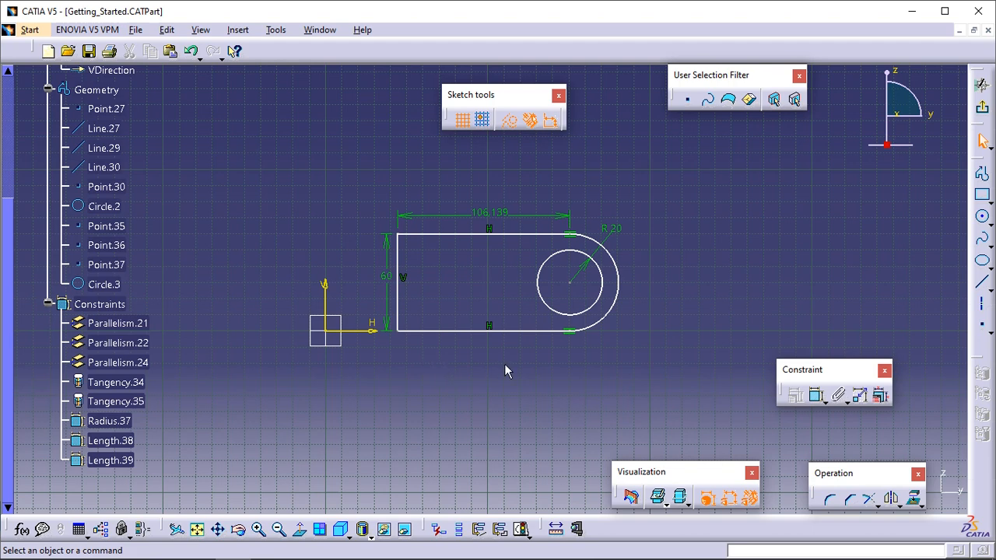
pyautogui.click(614, 302)
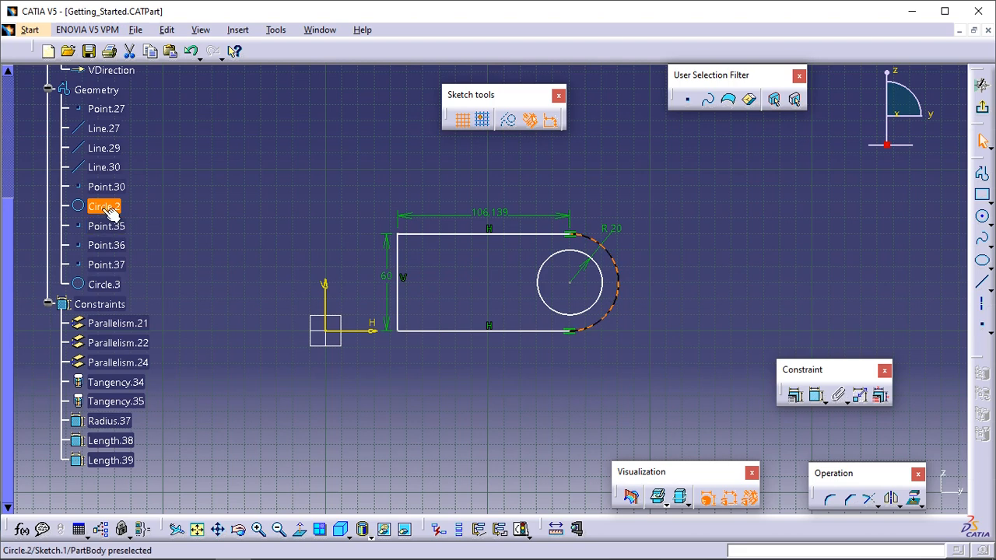
pyautogui.click(796, 398)
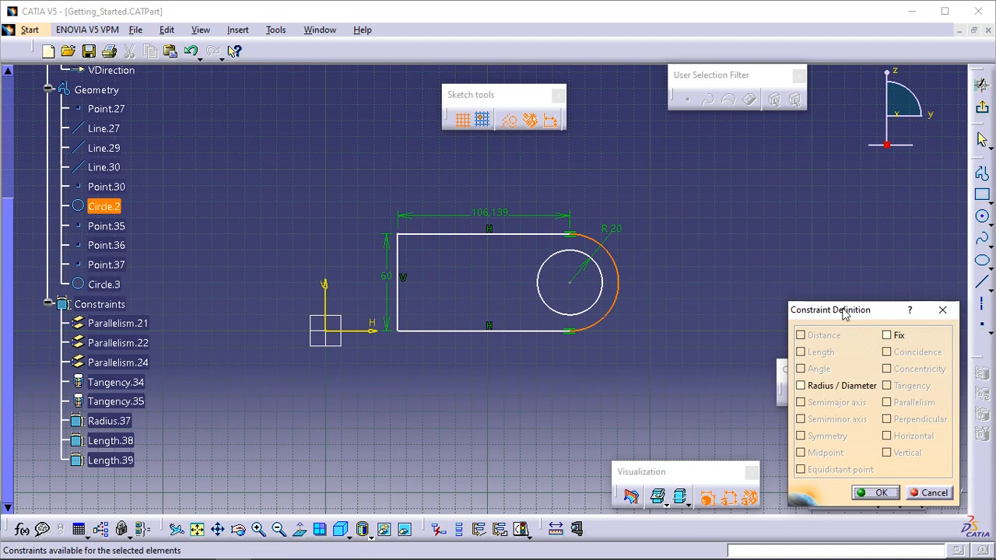
pyautogui.moveTo(842, 309); pyautogui.dragTo(733, 157)
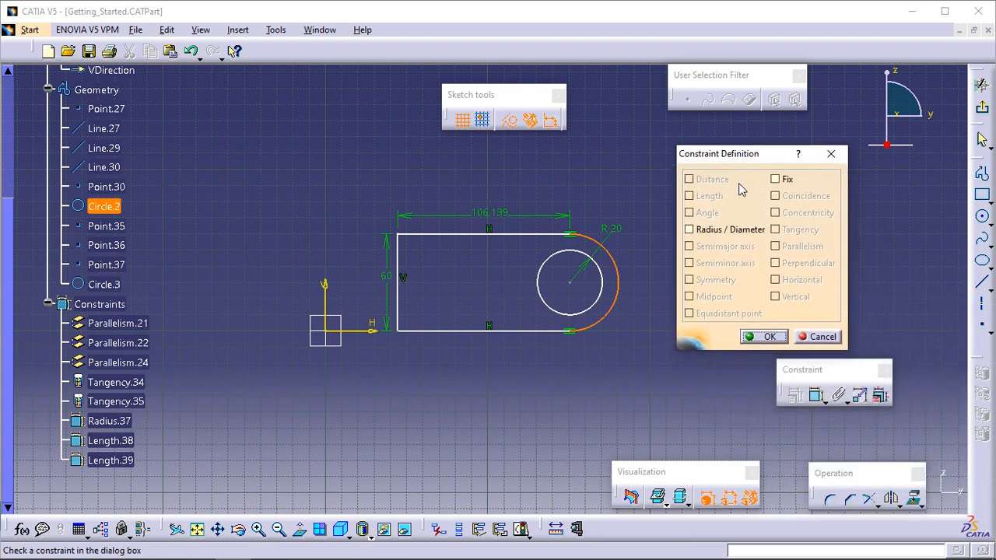
pyautogui.click(689, 232)
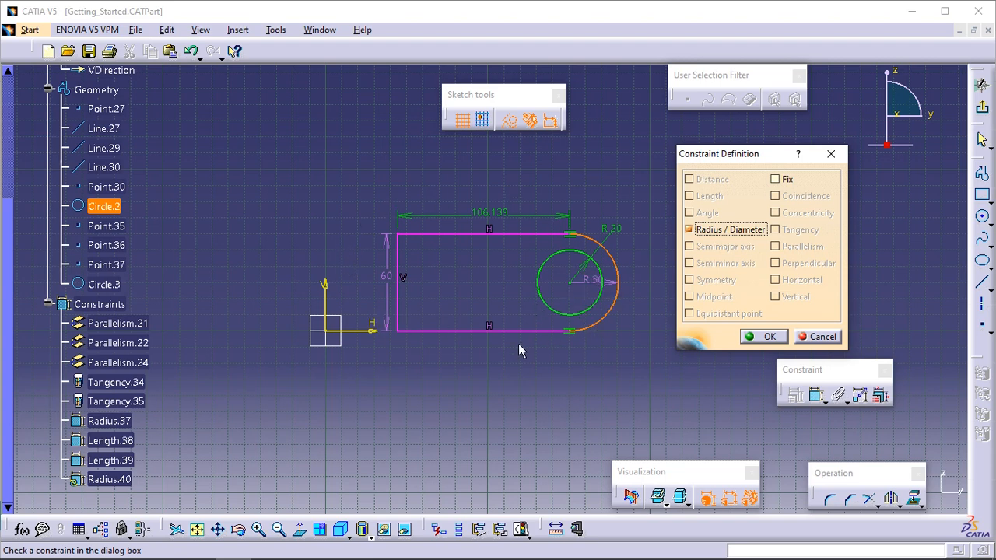
pyautogui.click(761, 340)
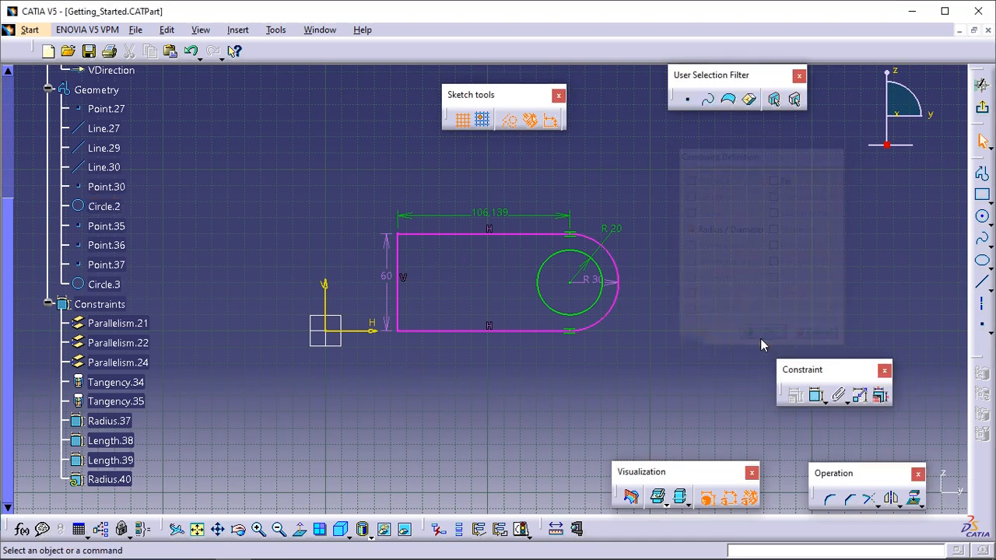
pyautogui.moveTo(610, 289); pyautogui.dragTo(646, 325)
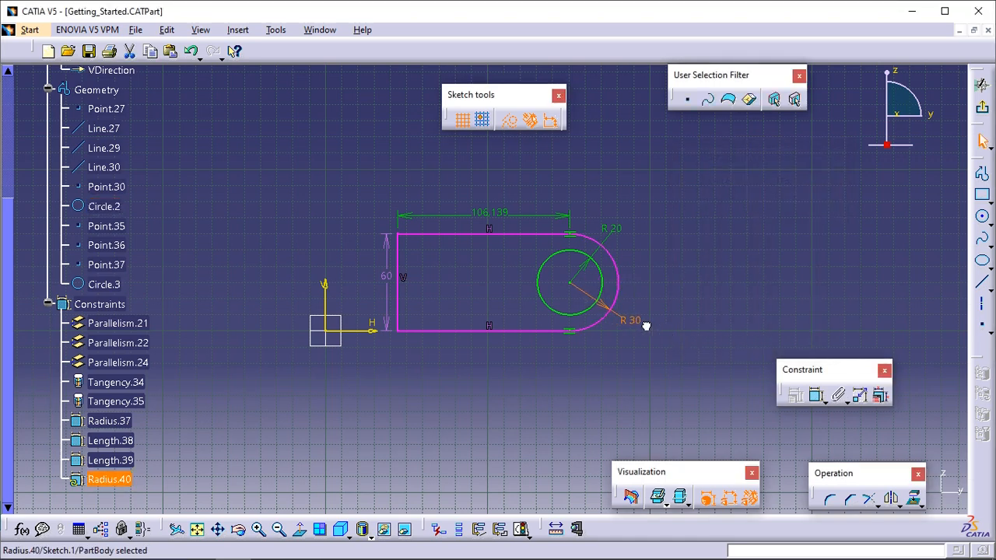
pyautogui.click(690, 304)
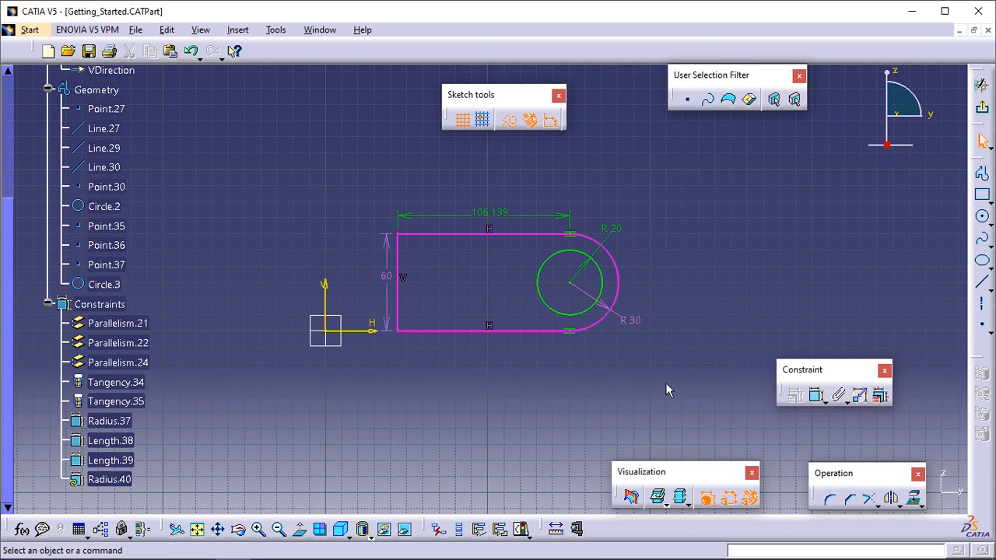
# Check the sketch's overall solving status and open the detailed Sketch Analysis from it.
pyautogui.click(522, 531)
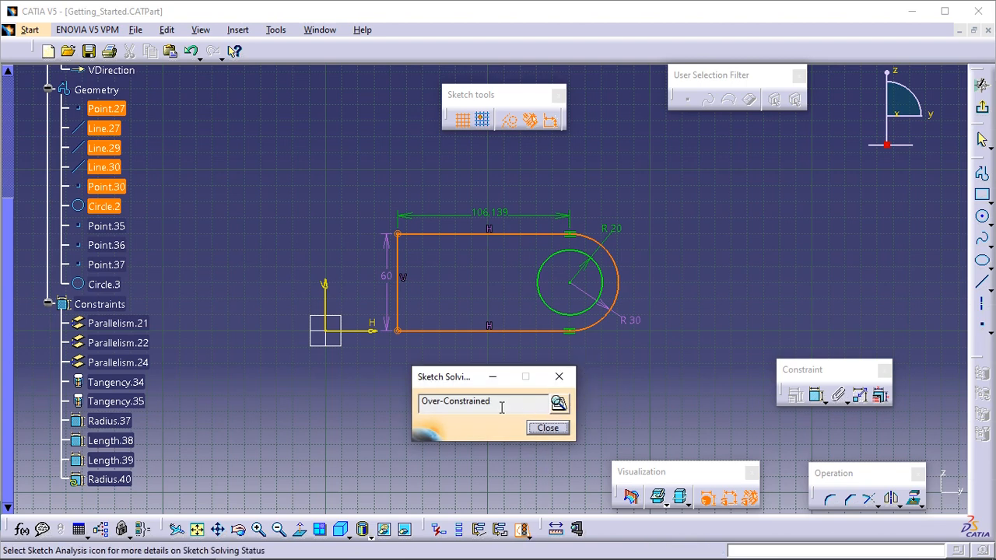
pyautogui.moveTo(492, 401); pyautogui.dragTo(420, 401)
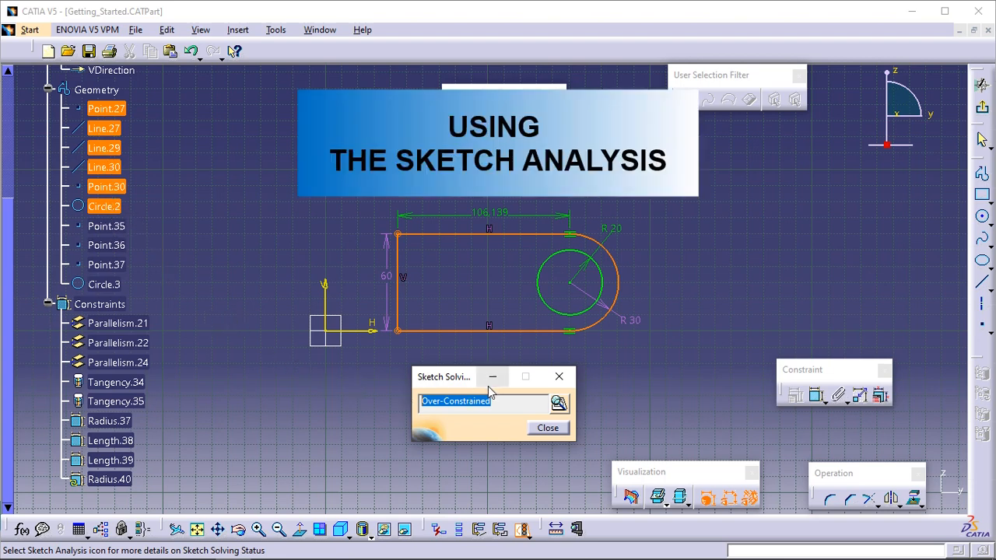
pyautogui.click(559, 403)
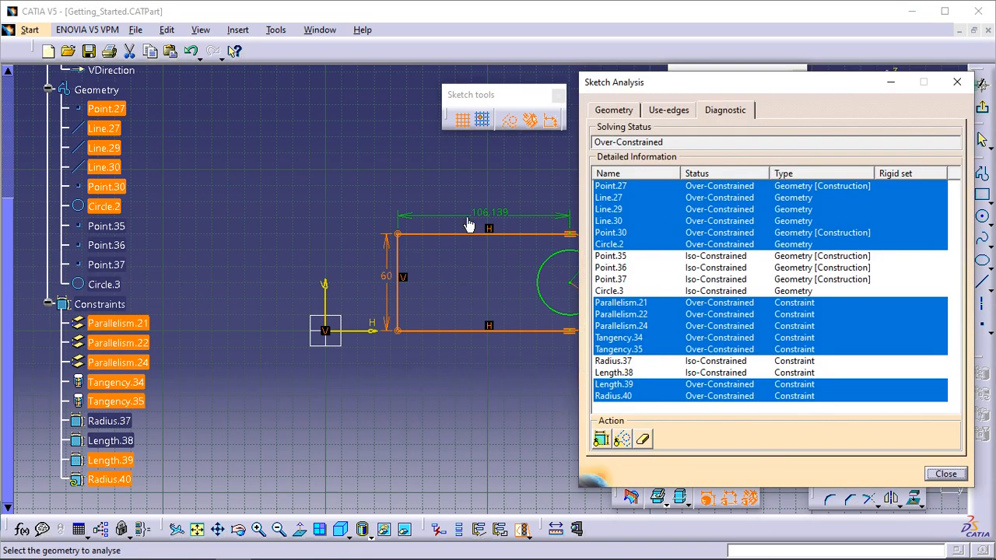
# Sort the diagnostic entries by name in descending order and highlight Line.30 and Line.29 in the sketch.
pyautogui.moveTo(458, 188)
pyautogui.mouseDown(button='middle')
pyautogui.moveTo(356, 174)
pyautogui.moveTo(319, 181)
pyautogui.mouseUp(button='middle')
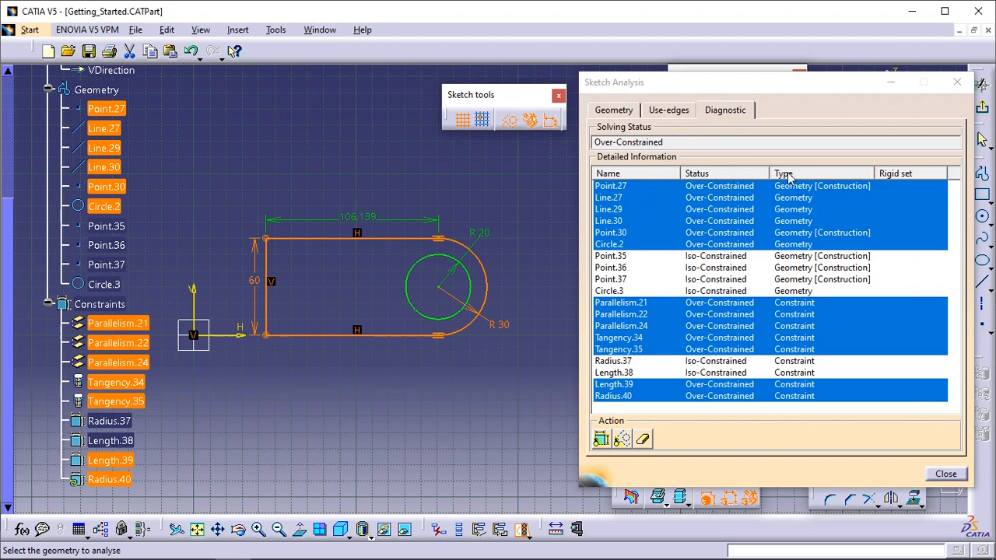
pyautogui.click(648, 175)
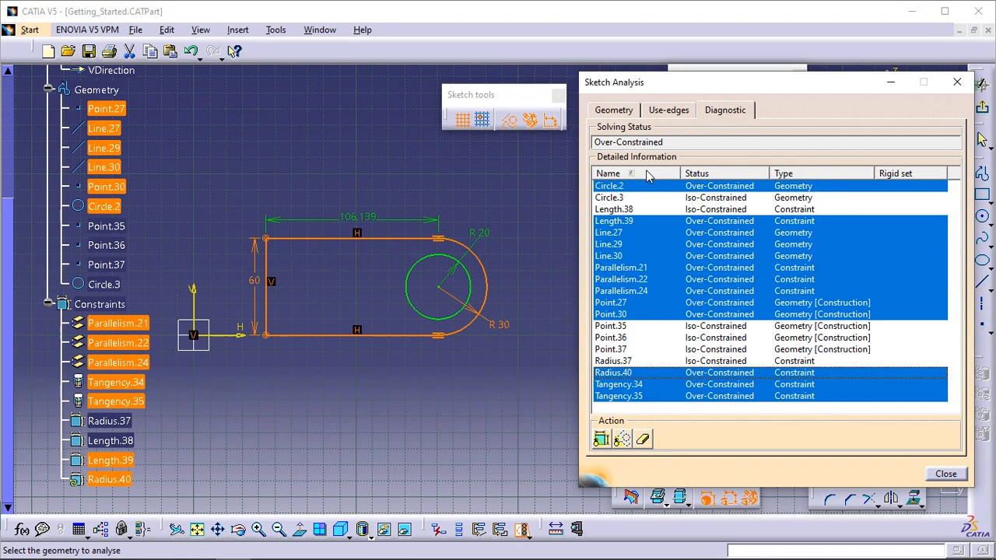
pyautogui.click(648, 175)
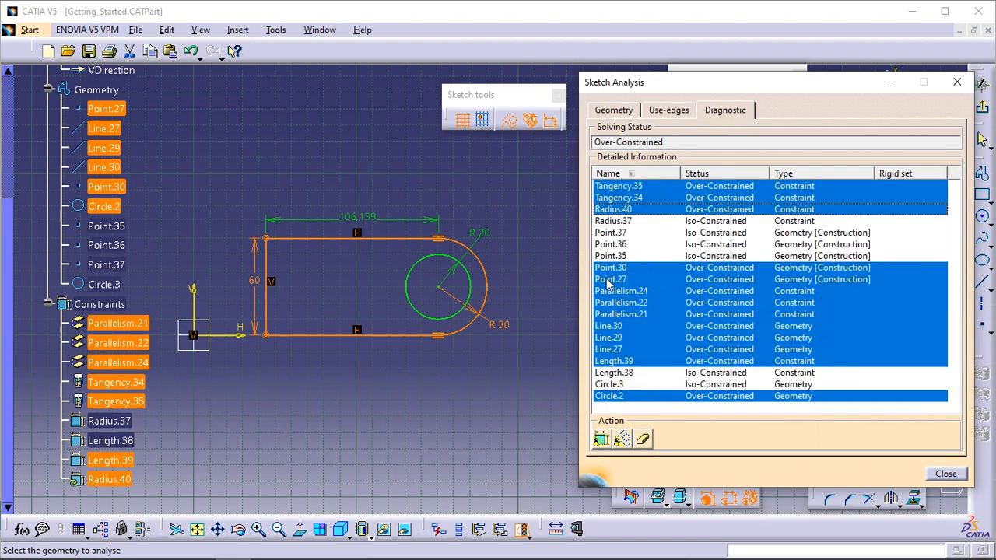
pyautogui.click(609, 326)
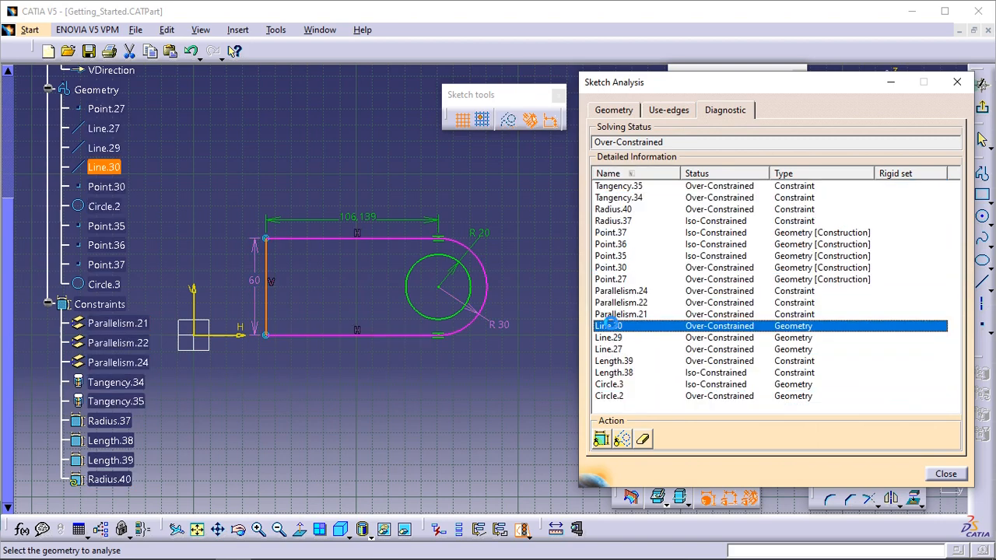
pyautogui.click(610, 337)
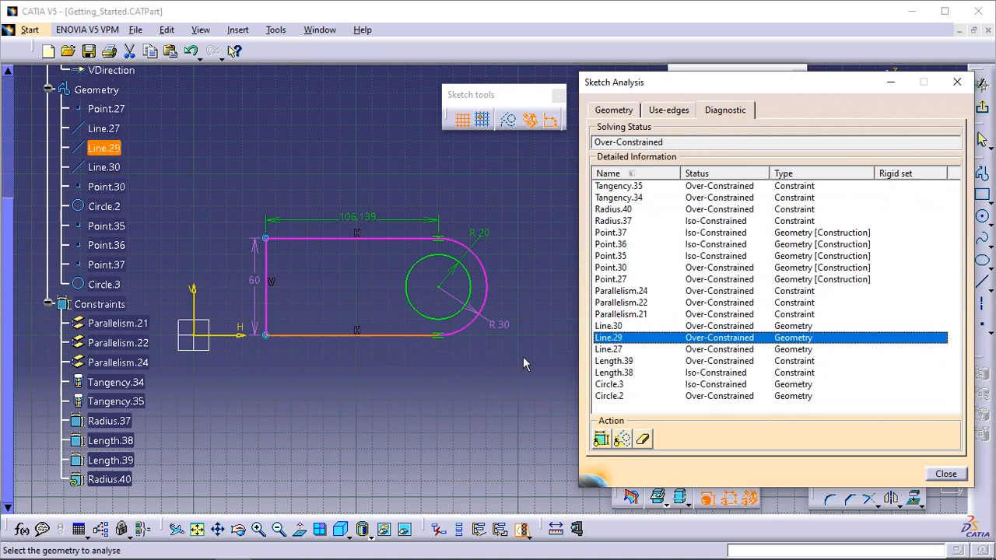
# Review the sketch analysis results for Geometry and Use-edges, and return to the Diagnostic results.
pyautogui.click(629, 116)
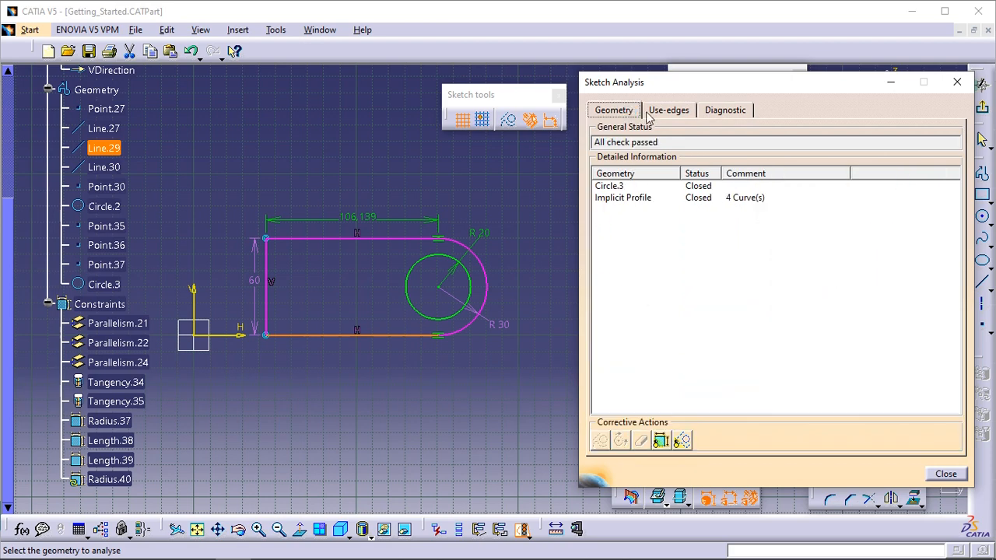
pyautogui.click(669, 113)
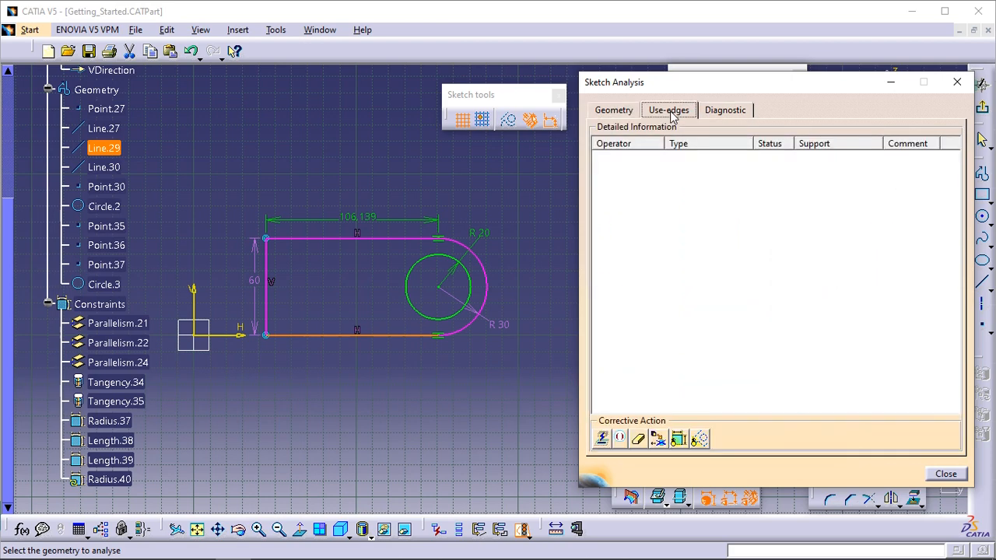
pyautogui.click(730, 113)
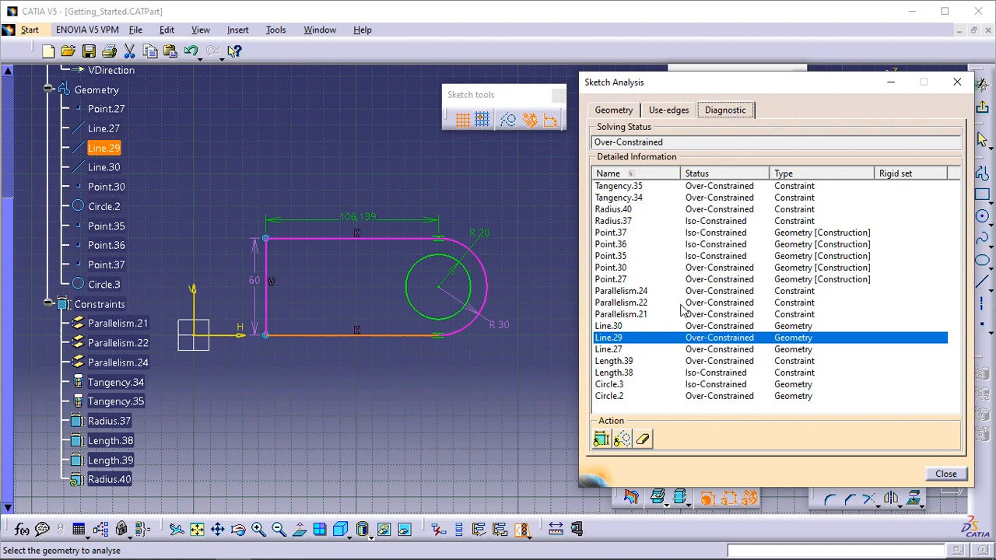
# Hide construction geometry and constraints in the diagnostic, highlight Circle.3 and Circle.2, and close the Sketch Analysis.
pyautogui.click(622, 440)
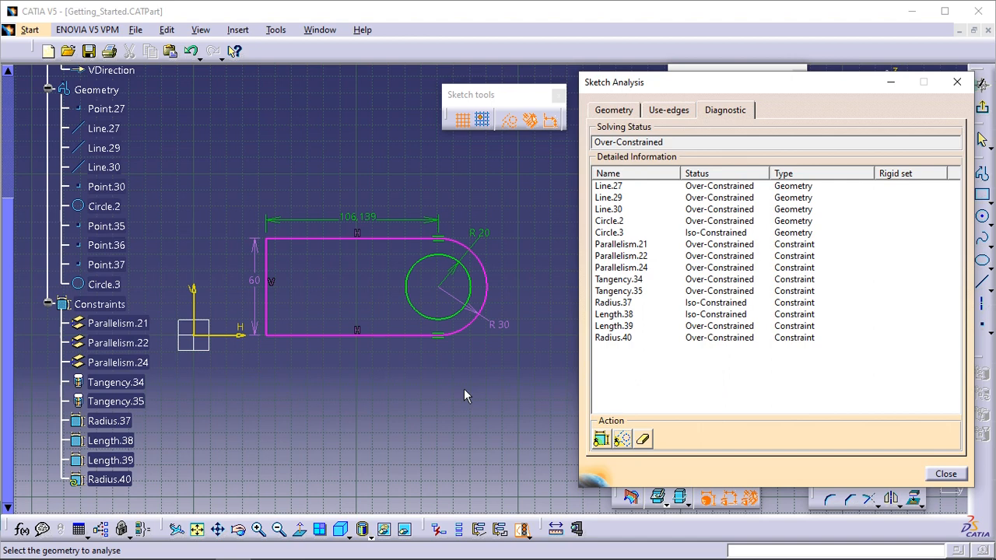
pyautogui.click(600, 441)
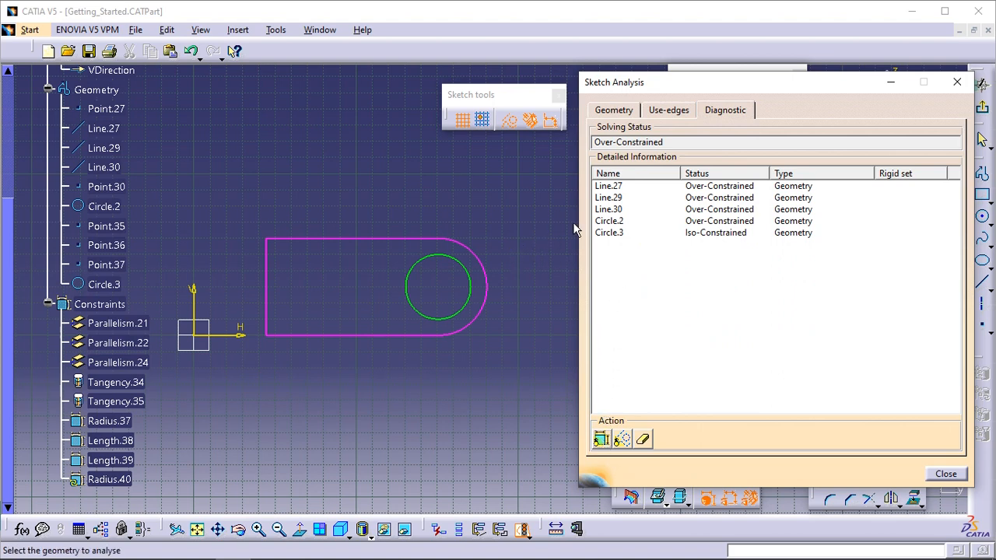
pyautogui.click(617, 235)
pyautogui.click(620, 223)
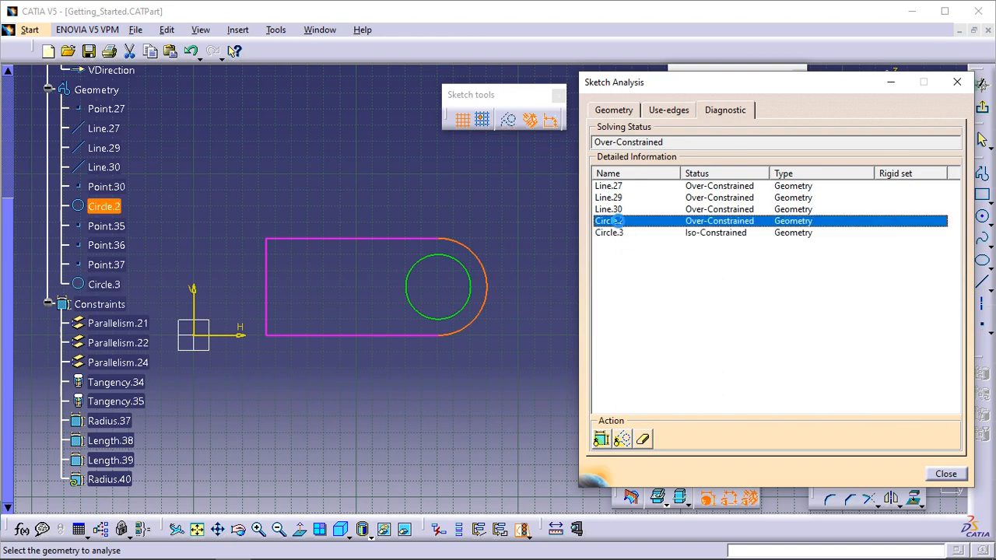
pyautogui.click(945, 474)
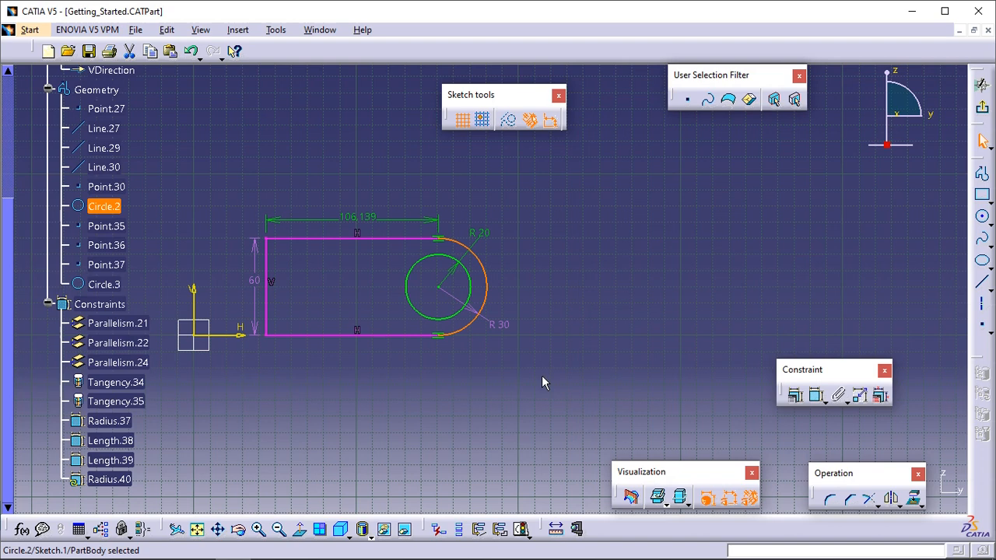
# Delete the semicircle's radius dimension that over-constrains the profile.
pyautogui.click(543, 382)
pyautogui.click(500, 323)
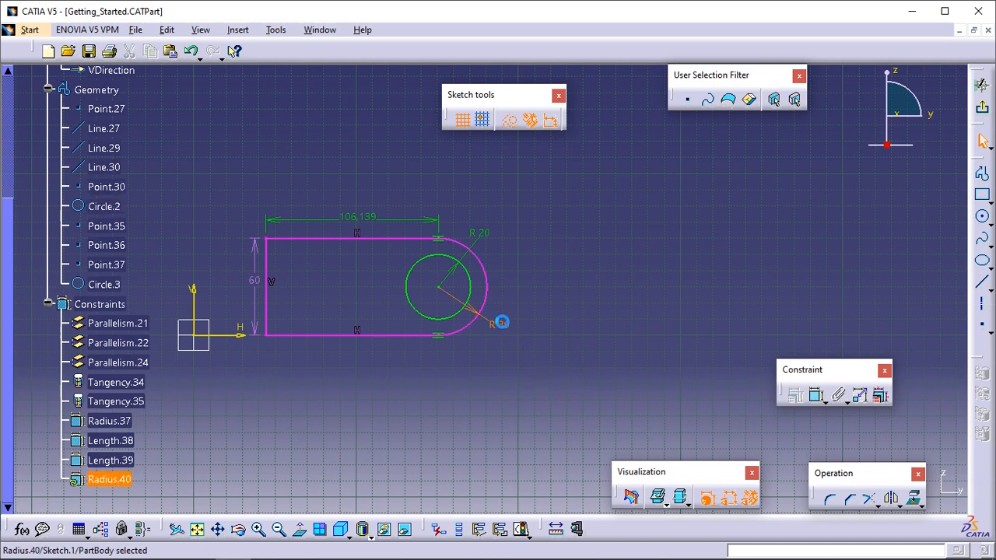
pyautogui.rightClick(502, 322)
pyautogui.click(534, 521)
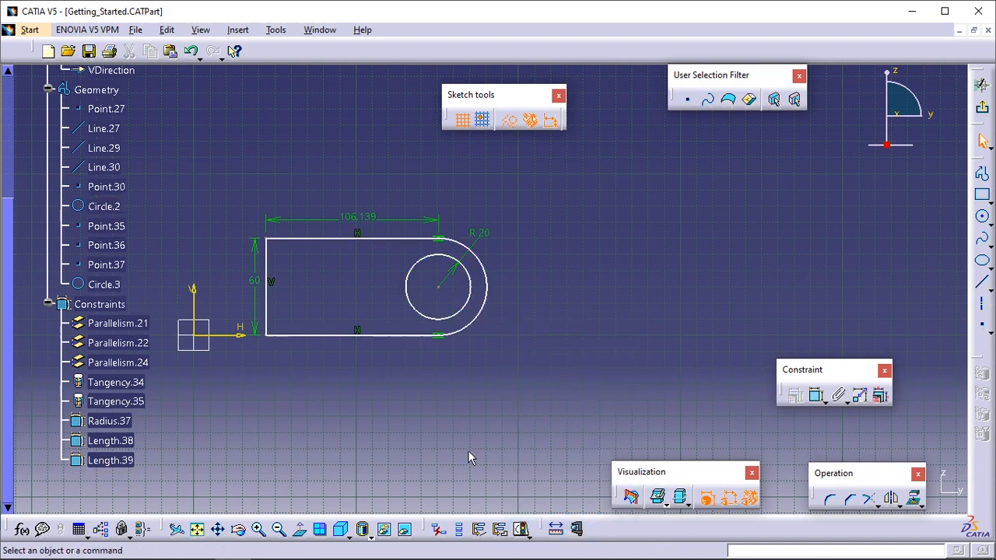
# Dimension the horizontal distance between the profile's straight left edge and the vertical sketch axis.
pyautogui.click(816, 395)
pyautogui.click(266, 304)
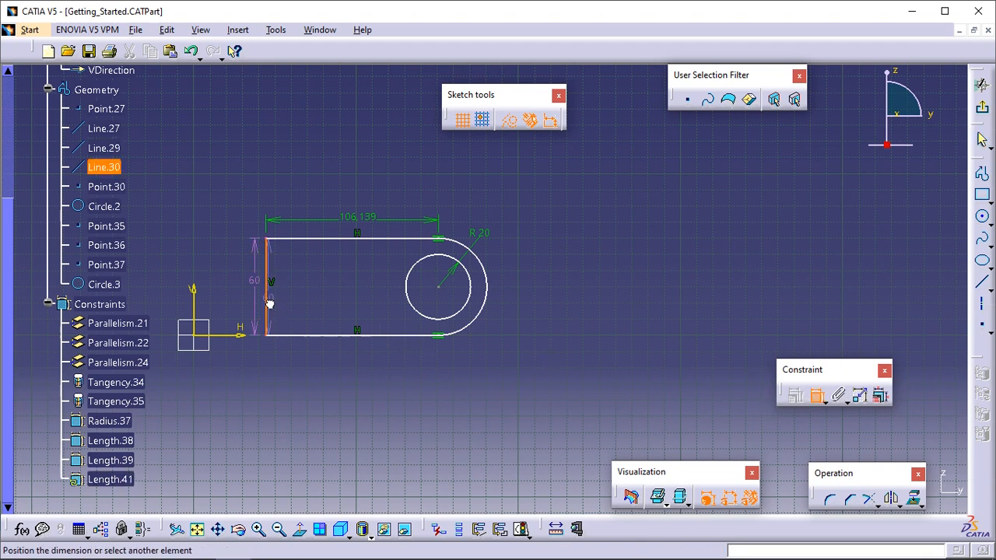
pyautogui.click(193, 308)
pyautogui.click(220, 244)
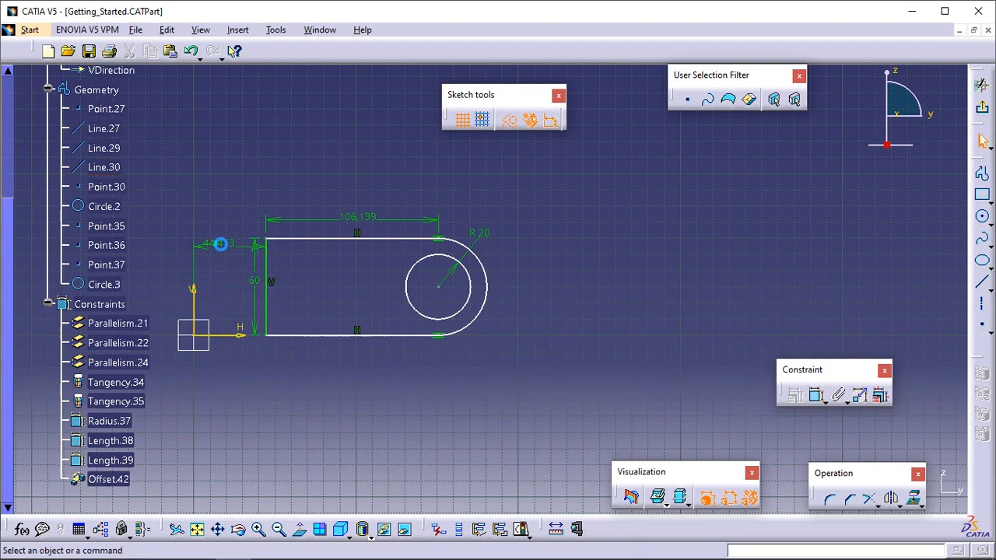
# Constrain the offset between the profile's lower horizontal line and the horizontal sketch axis.
pyautogui.click(815, 395)
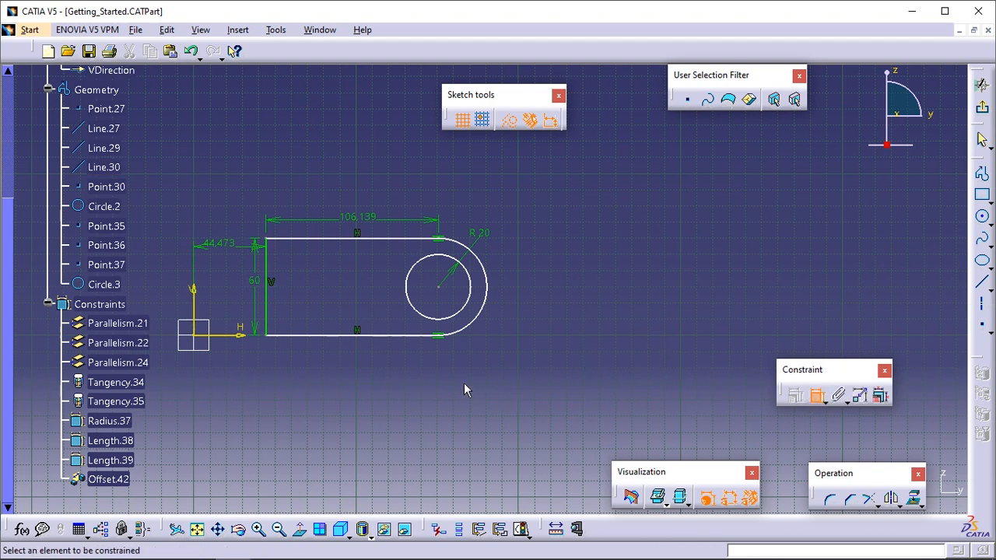
pyautogui.click(404, 336)
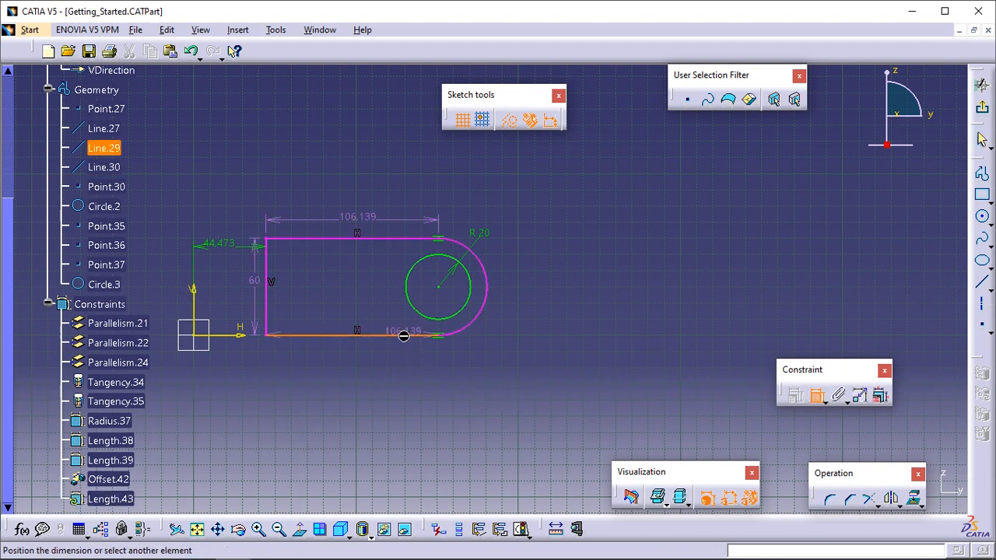
pyautogui.click(246, 336)
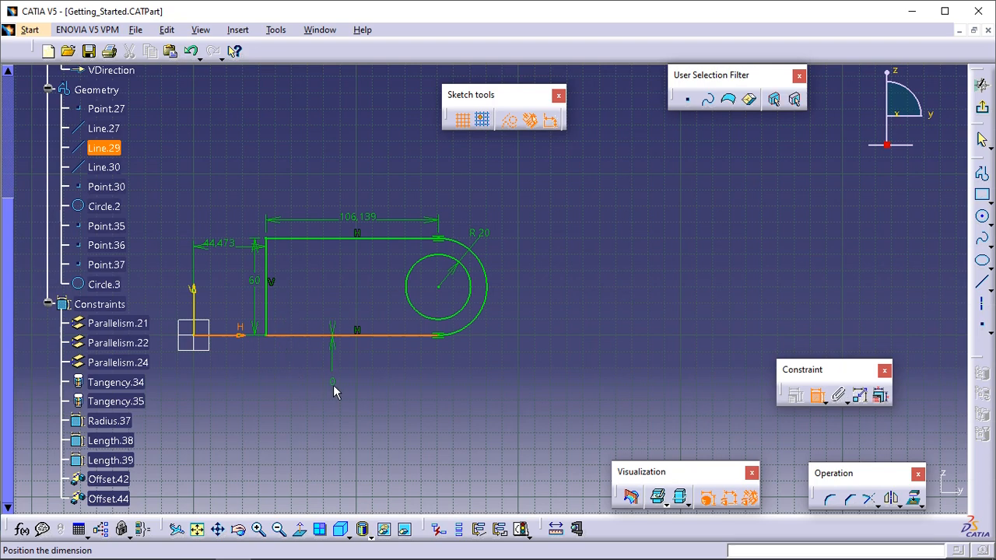
pyautogui.click(332, 384)
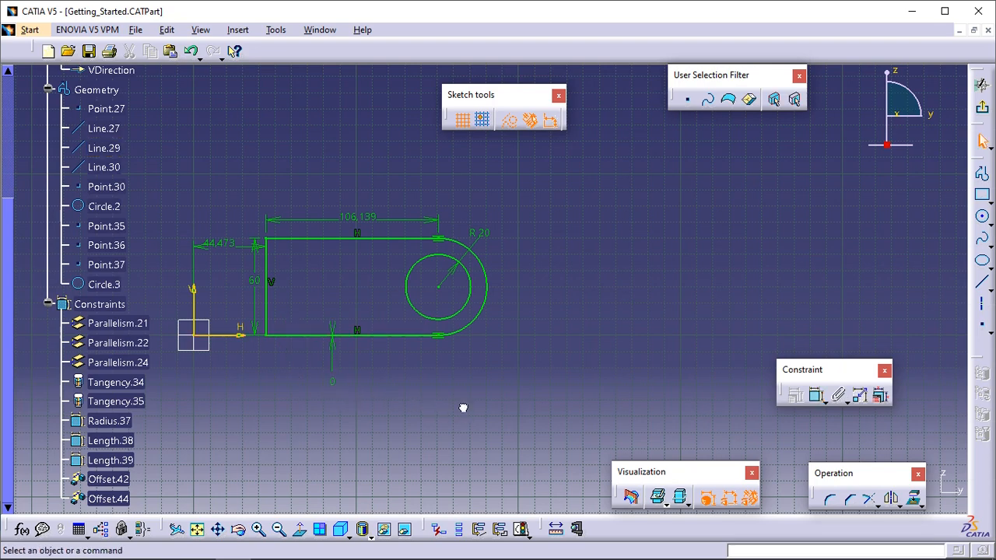
# Check the Sketch Solving Status of the dimensioned profile and close the status report.
pyautogui.moveTo(440, 397)
pyautogui.mouseDown(button='middle')
pyautogui.moveTo(589, 363)
pyautogui.moveTo(603, 330)
pyautogui.moveTo(572, 361)
pyautogui.mouseUp(button='middle')
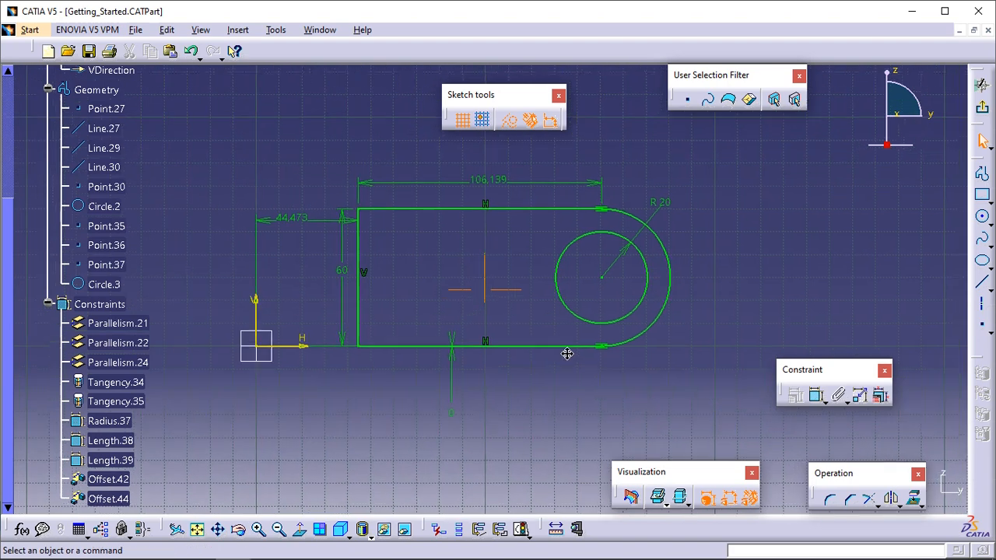
pyautogui.click(521, 529)
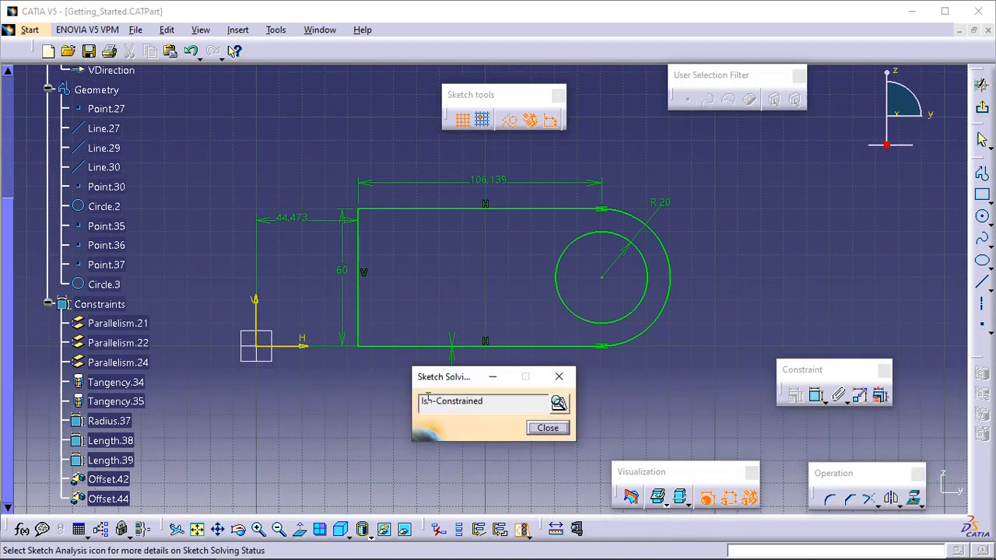
pyautogui.click(552, 428)
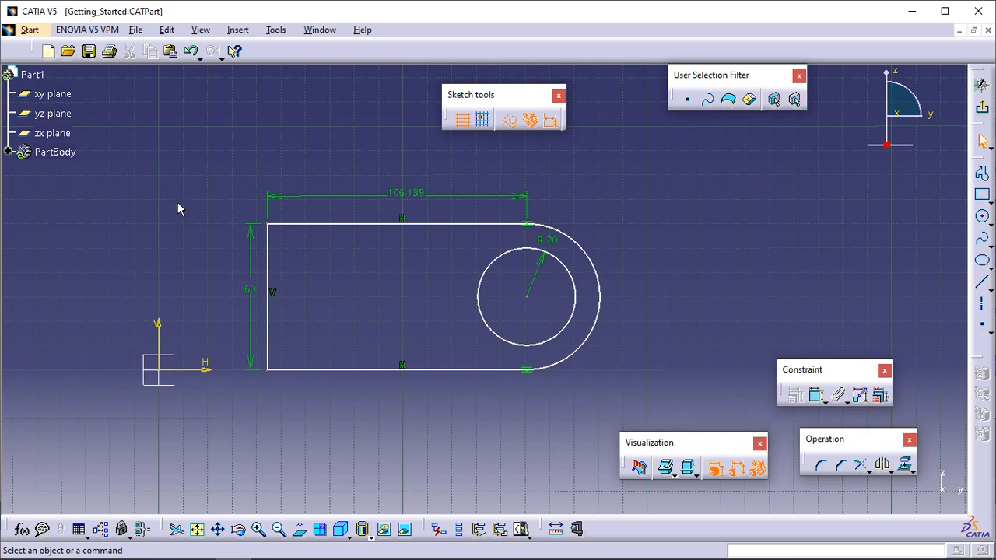
# Expand PartBody, Sketch.1 and its Geometry in the specification tree to list the sketch elements.
pyautogui.moveTo(317, 280)
pyautogui.mouseDown(button='middle')
pyautogui.moveTo(436, 248)
pyautogui.moveTo(445, 258)
pyautogui.mouseUp(button='middle')
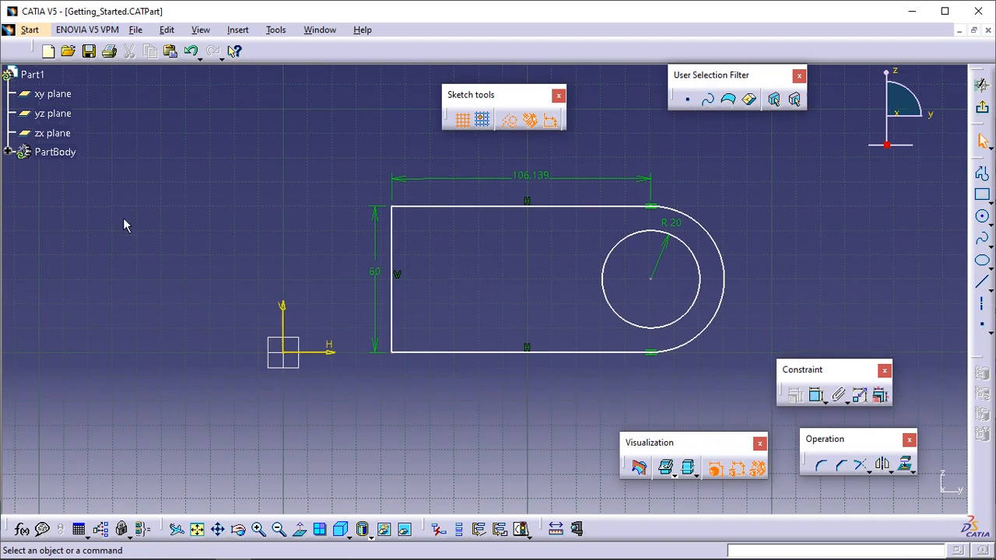
pyautogui.click(7, 152)
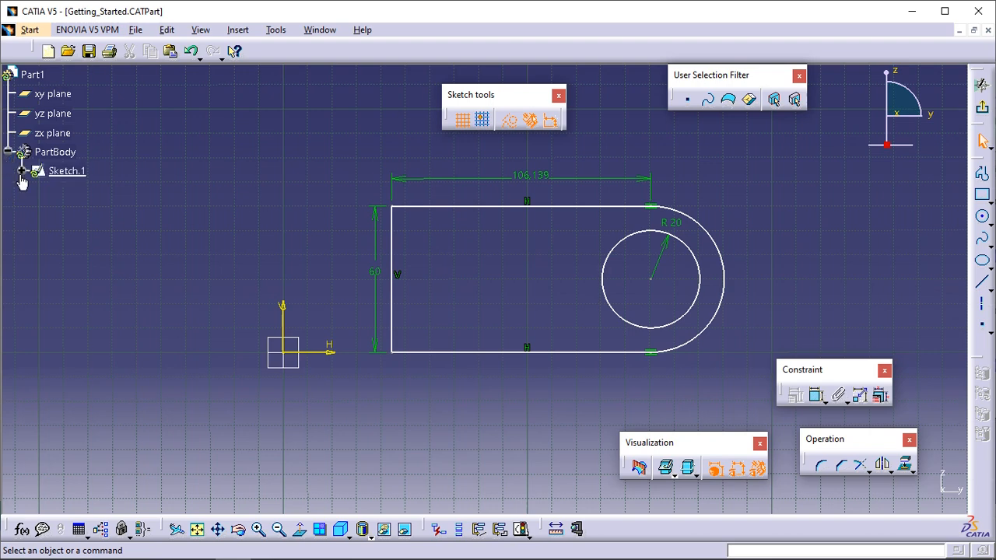
pyautogui.click(22, 171)
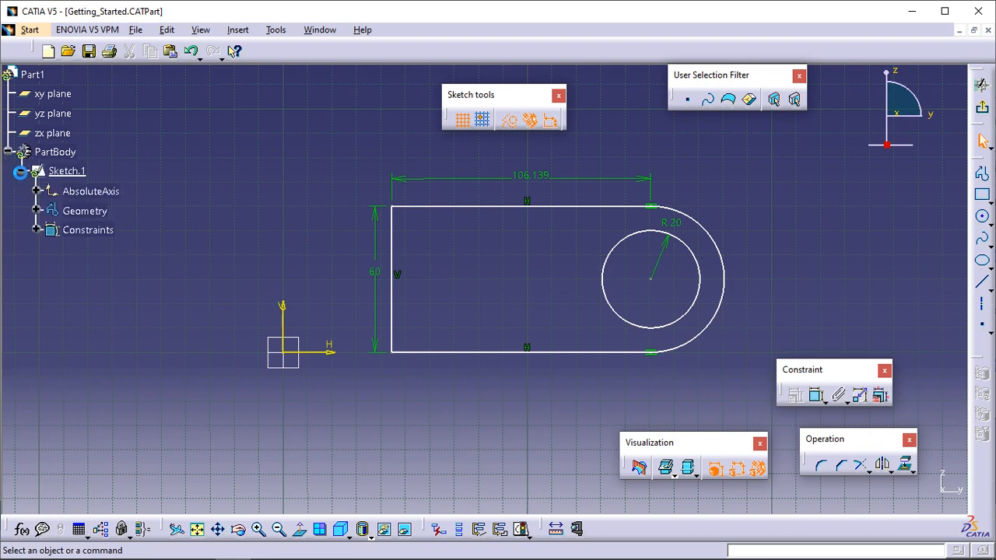
pyautogui.click(36, 211)
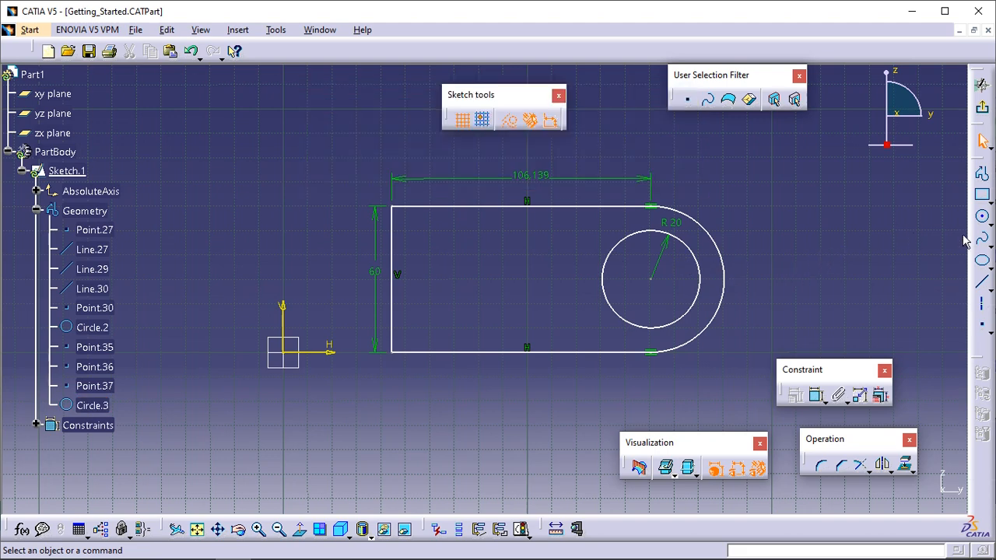
# Draw a standard, non-construction circle overlapping the profile's straight left edge, centred at about H 23.5 mm, V 30 mm.
pyautogui.click(984, 219)
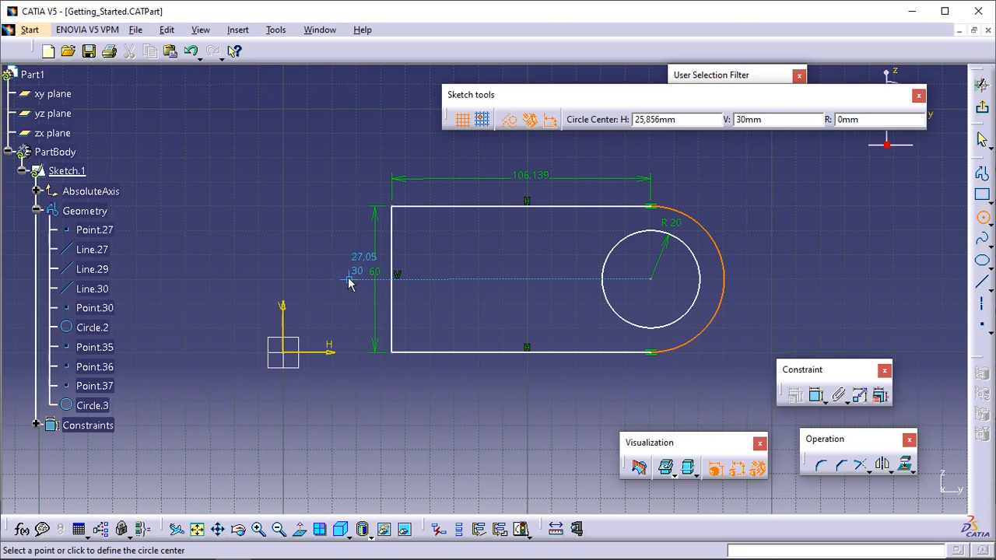
pyautogui.click(339, 282)
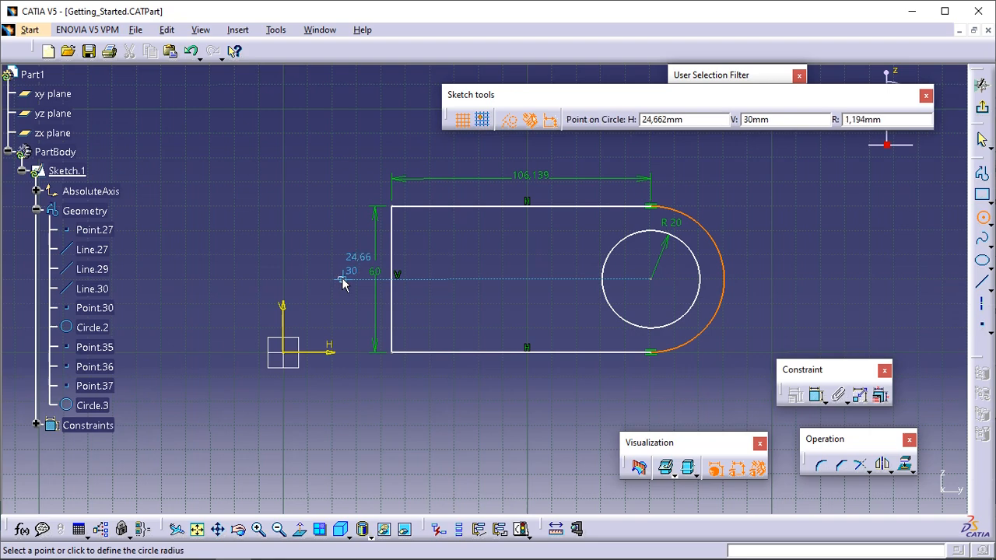
pyautogui.click(509, 120)
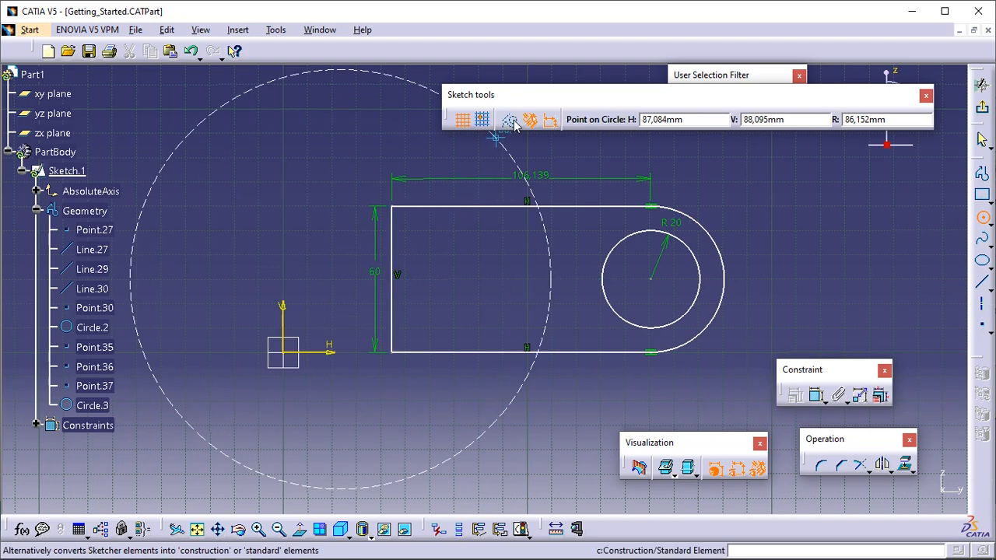
pyautogui.click(422, 268)
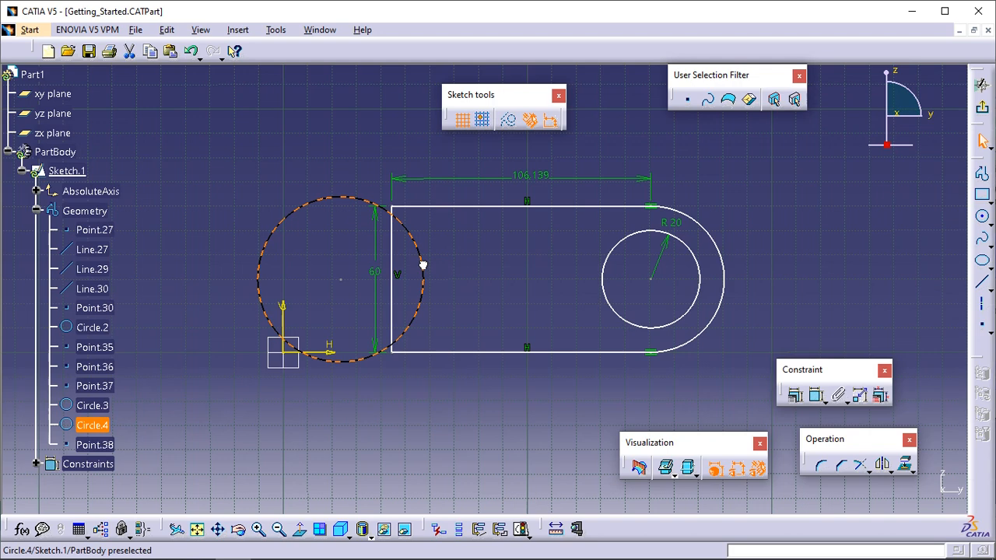
pyautogui.click(435, 268)
pyautogui.click(485, 241)
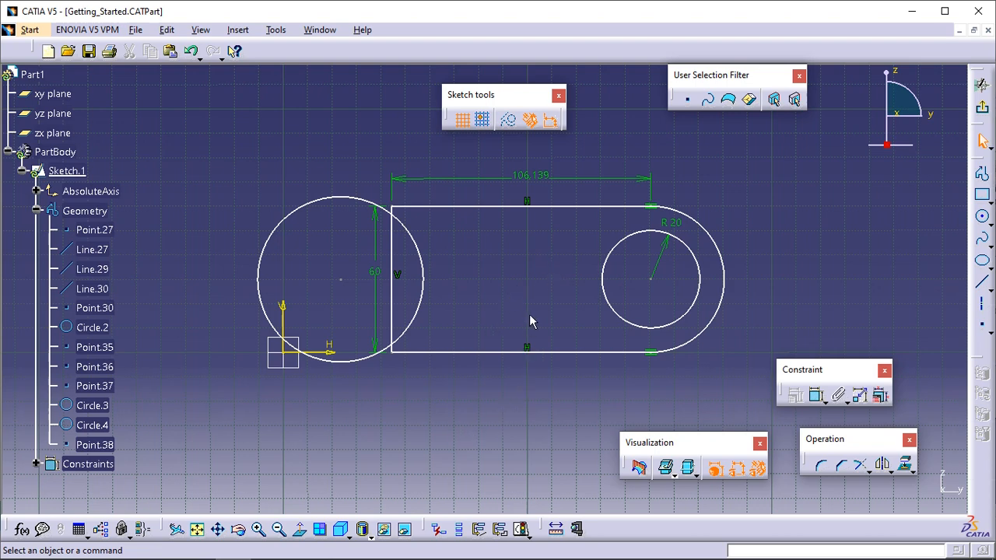
# Undo the creation of the new circle, redo it, and clear the selection.
pyautogui.click(193, 52)
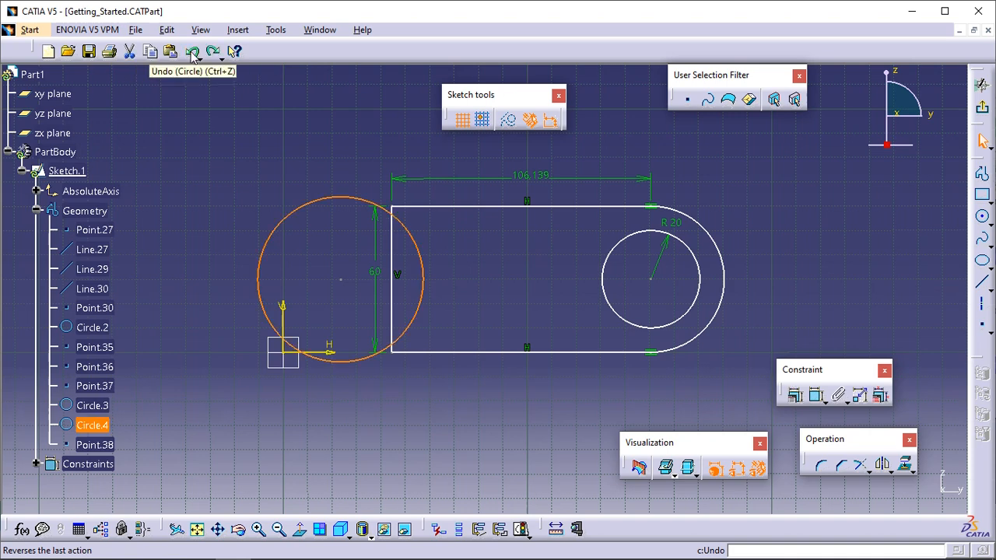
pyautogui.click(192, 52)
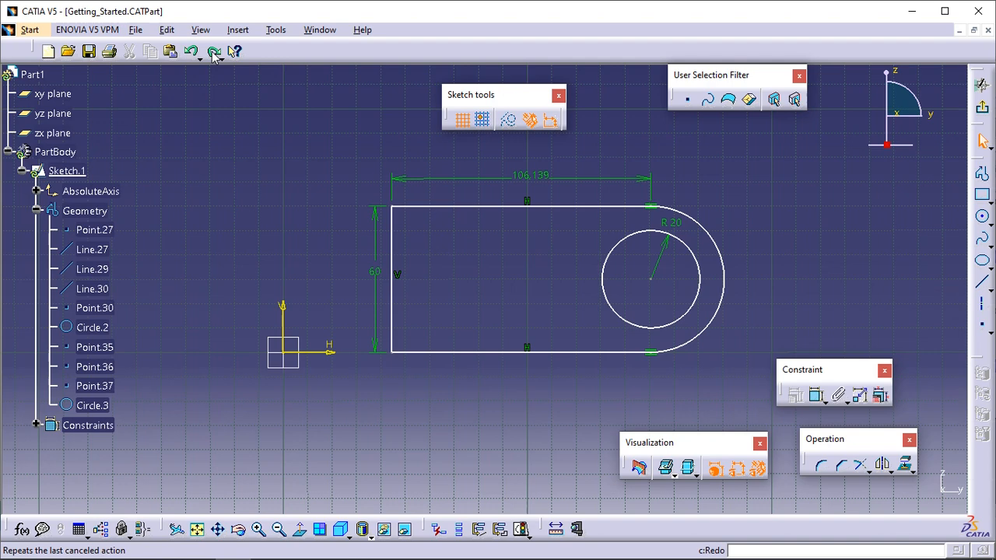
pyautogui.click(214, 52)
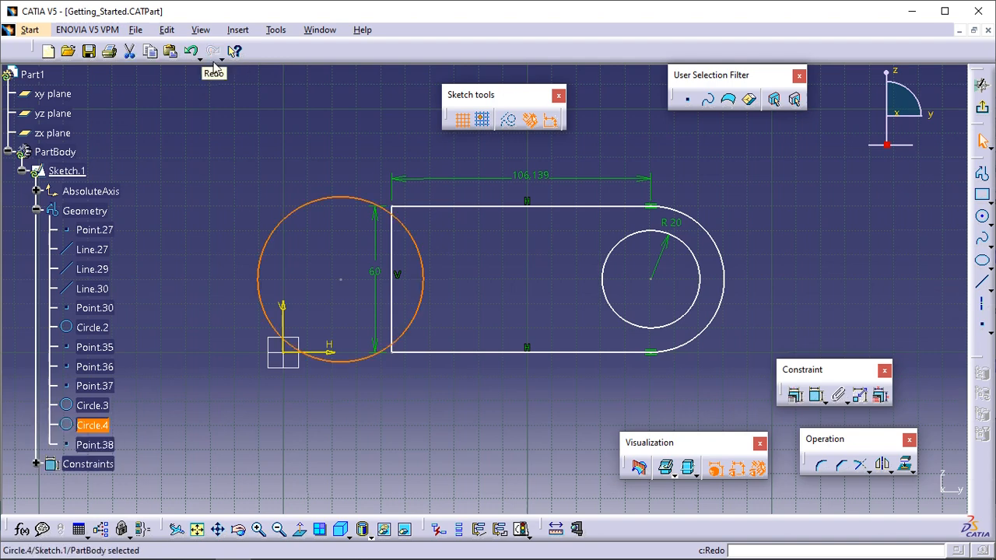
pyautogui.click(266, 126)
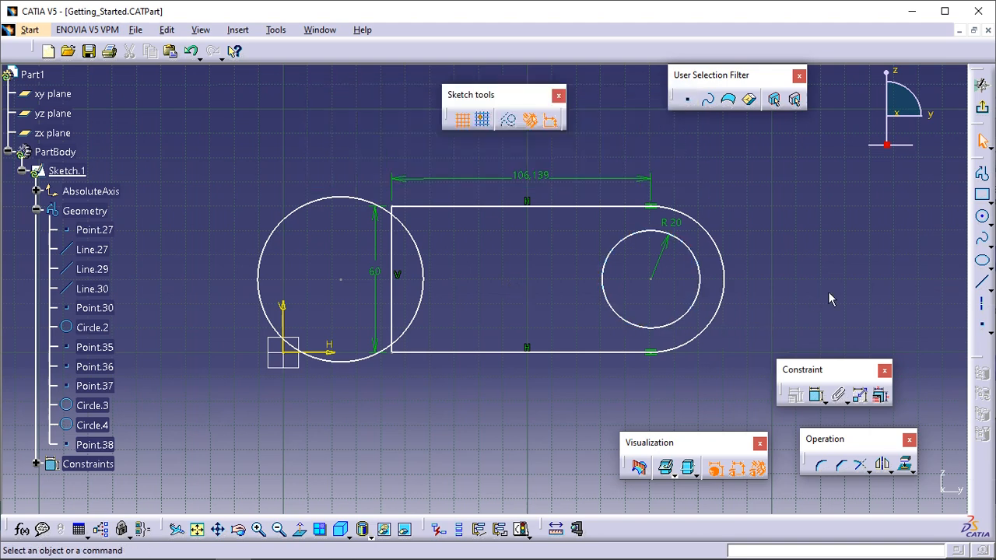
# Quick-trim the left edge's segment inside the new circle, converting its length into a distance, and the circle's arc outside the profile.
pyautogui.click(868, 471)
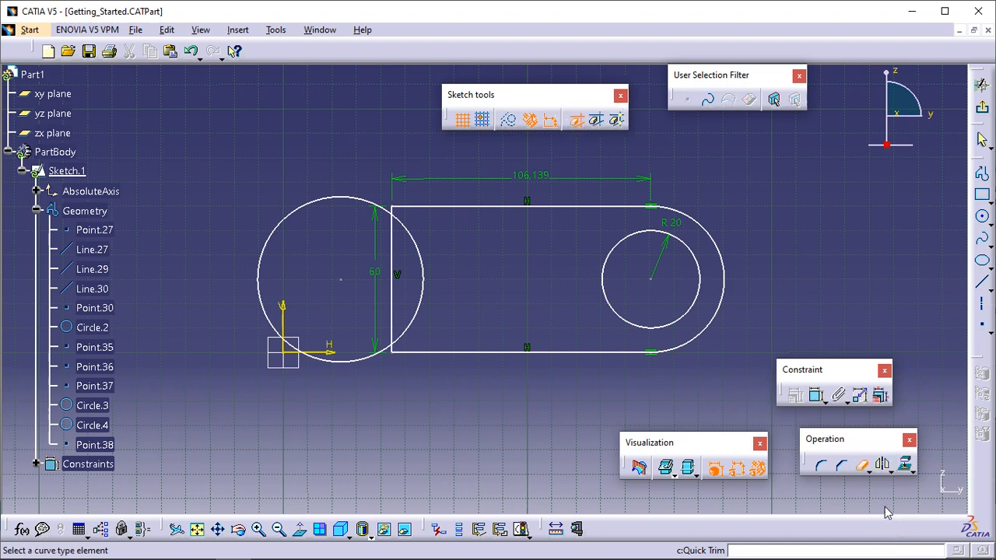
pyautogui.click(884, 508)
pyautogui.click(399, 270)
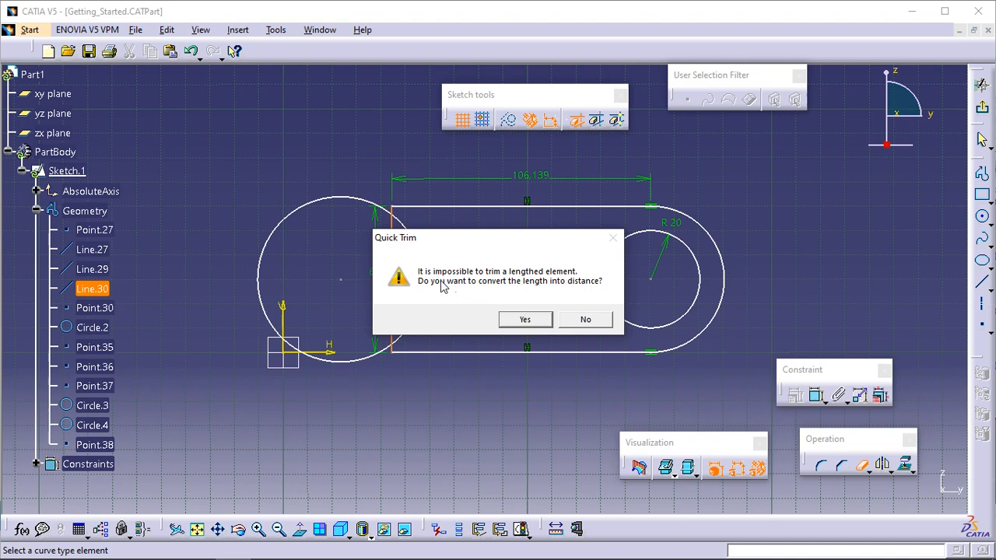
pyautogui.click(538, 324)
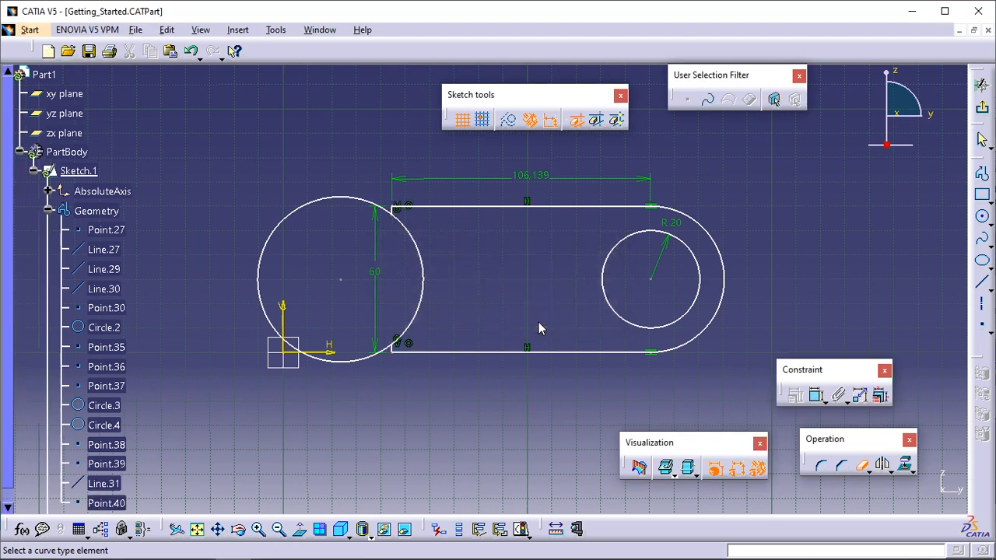
pyautogui.click(291, 224)
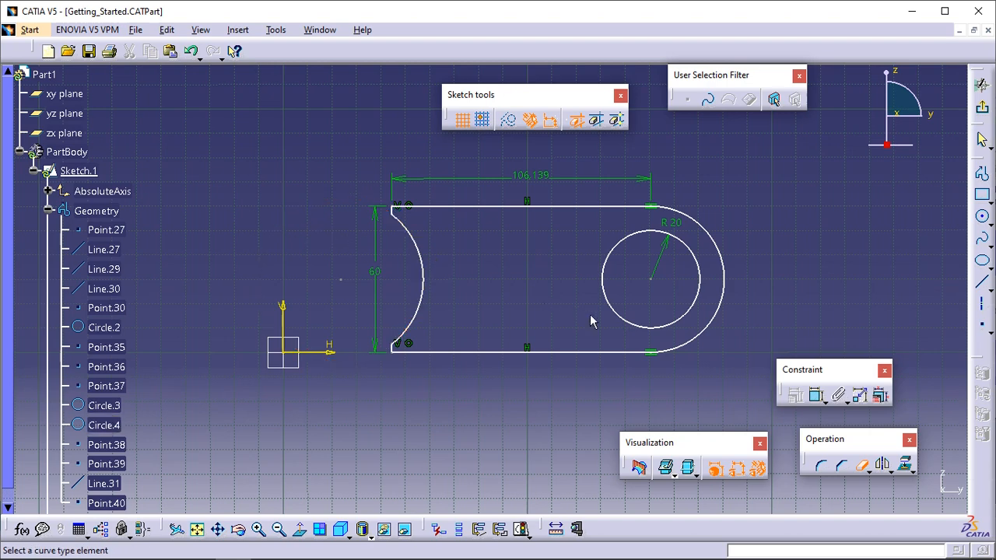
pyautogui.click(863, 469)
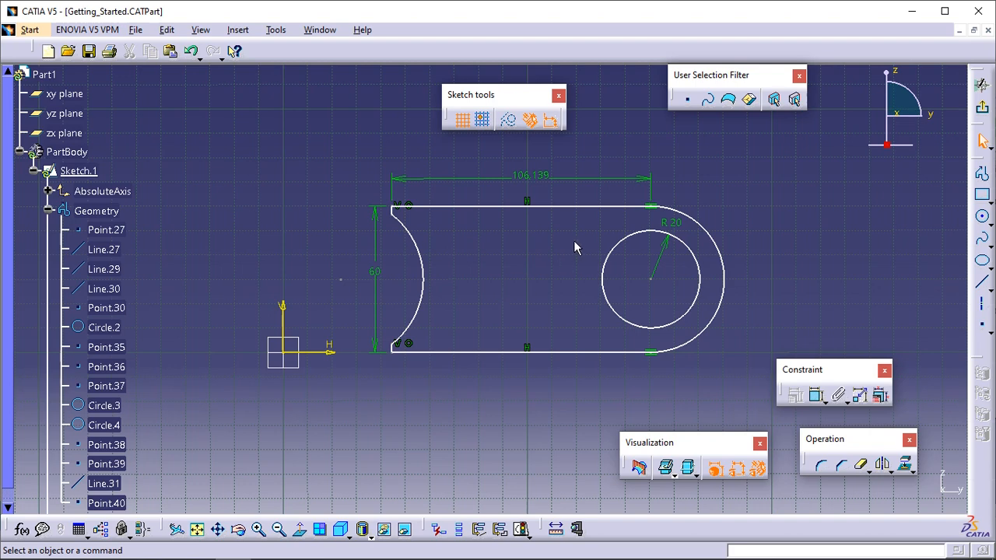
pyautogui.rightClick(574, 207)
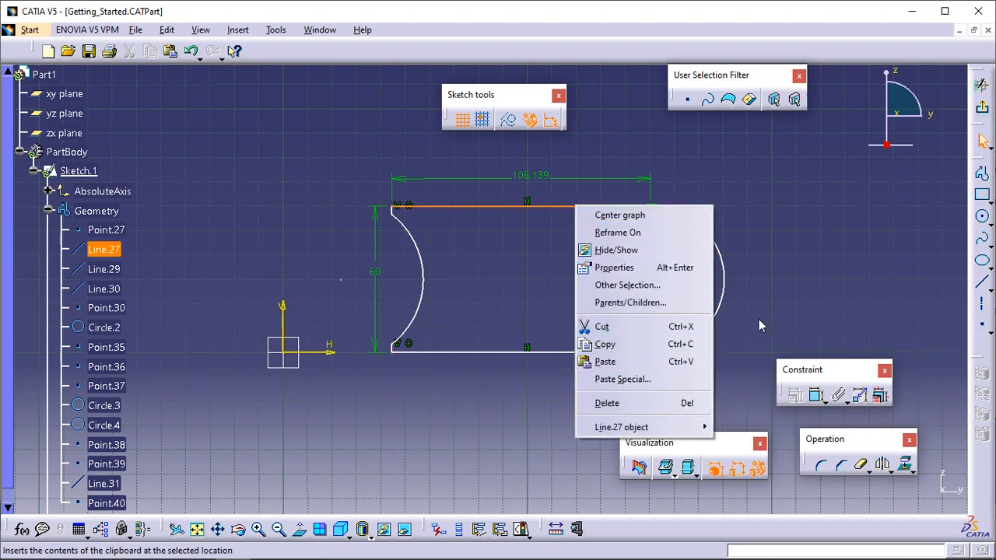
pyautogui.click(780, 291)
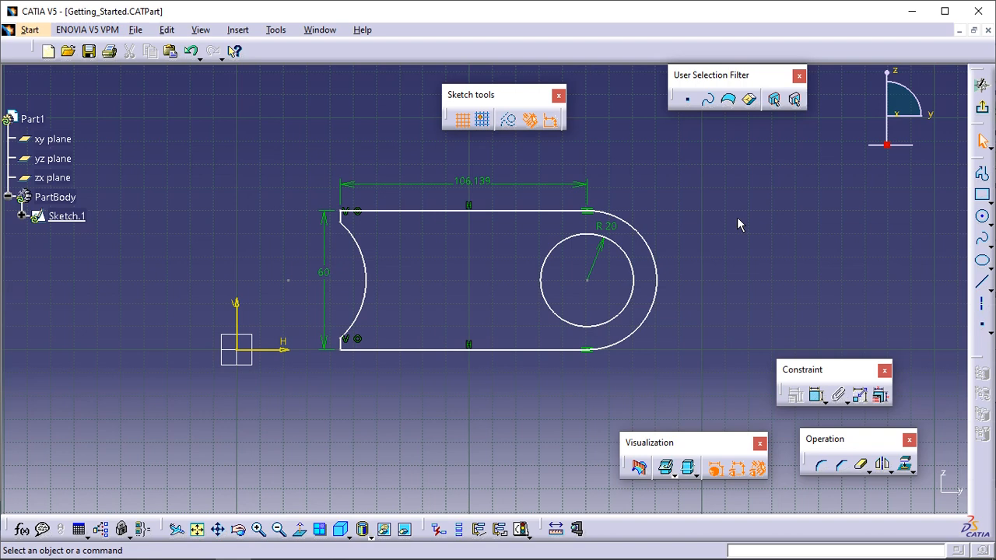
# Exit the sketch and extrude the trimmed profile as a pad with a length of 25 mm.
pyautogui.click(983, 110)
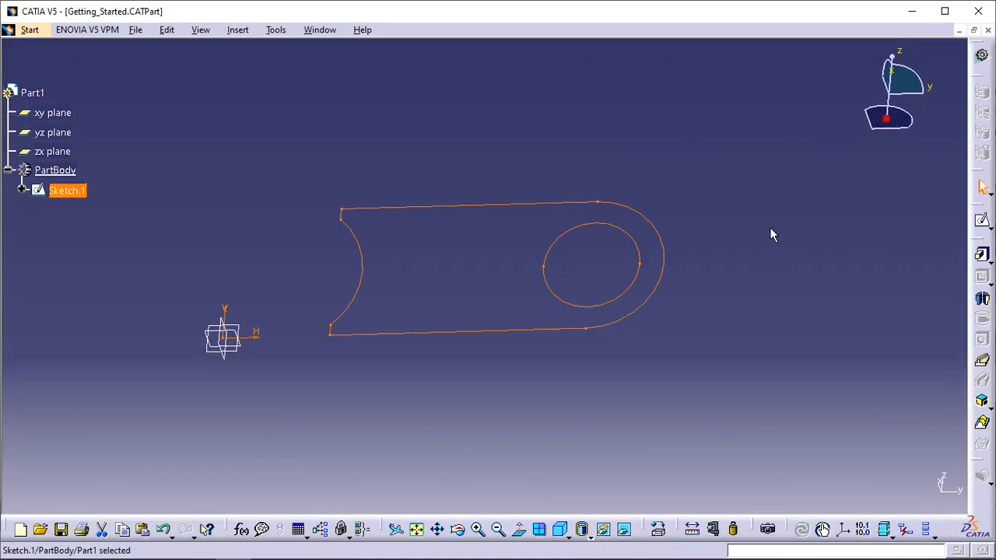
pyautogui.moveTo(374, 413)
pyautogui.mouseDown(button='middle')
pyautogui.moveTo(361, 349)
pyautogui.moveTo(297, 324)
pyautogui.moveTo(285, 342)
pyautogui.moveTo(298, 349)
pyautogui.moveTo(322, 311)
pyautogui.moveTo(290, 292)
pyautogui.mouseUp(button='middle')
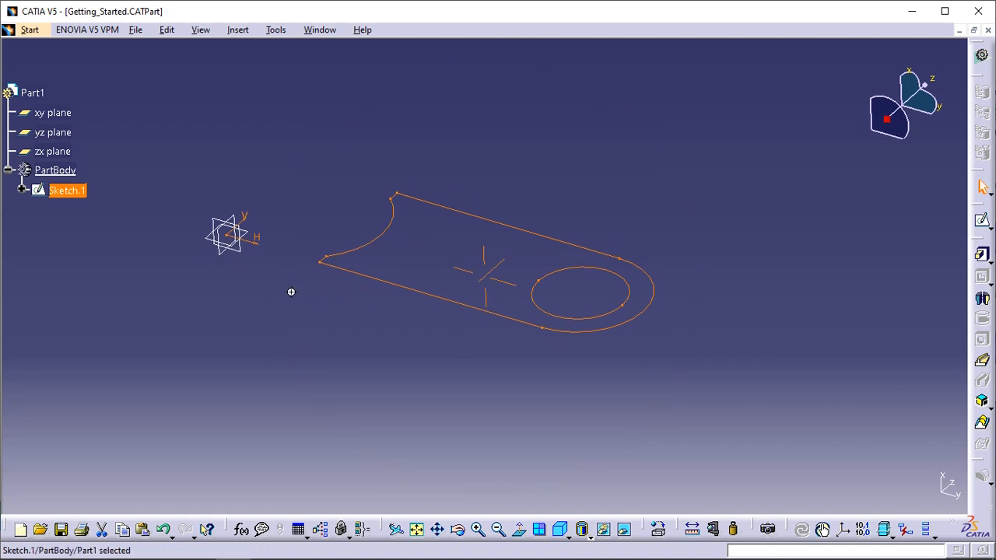
pyautogui.middleClick(291, 292)
pyautogui.moveTo(582, 300); pyautogui.dragTo(392, 327, button='middle')
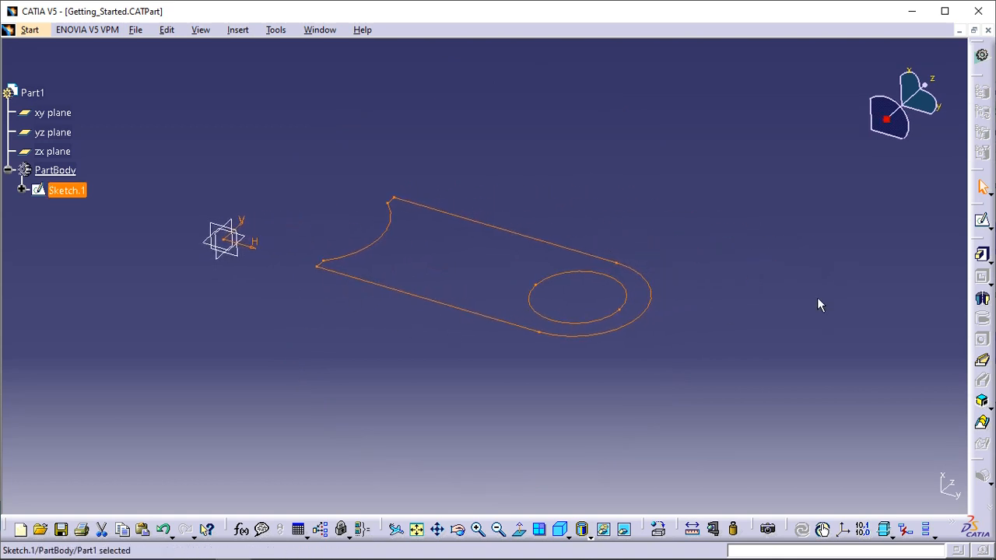
pyautogui.click(984, 259)
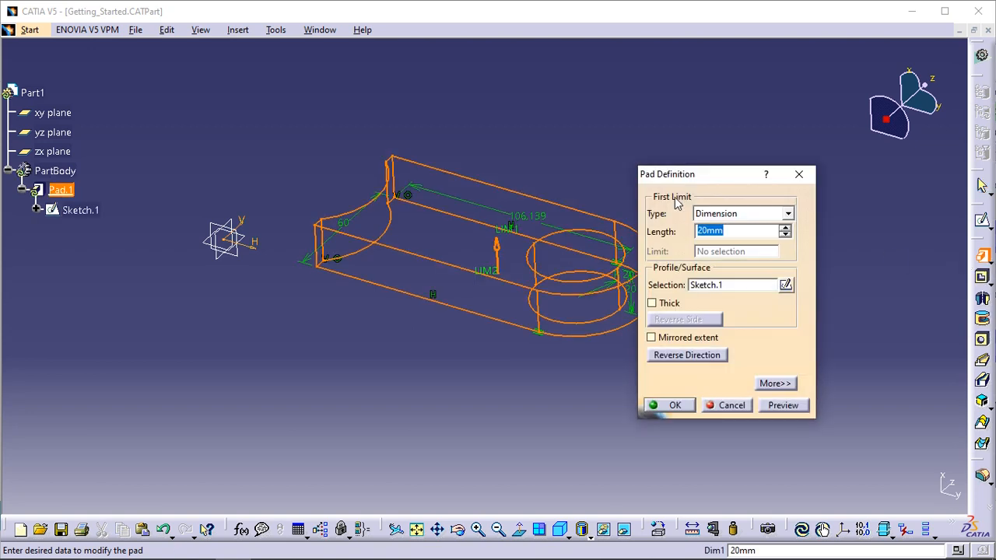
pyautogui.moveTo(689, 177); pyautogui.dragTo(774, 157)
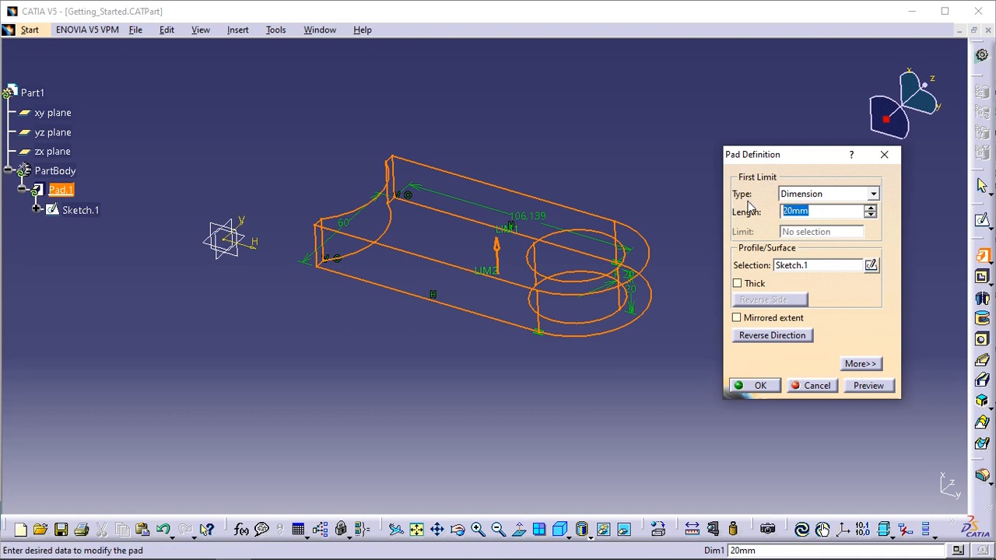
pyautogui.write('25')
pyautogui.click(596, 396)
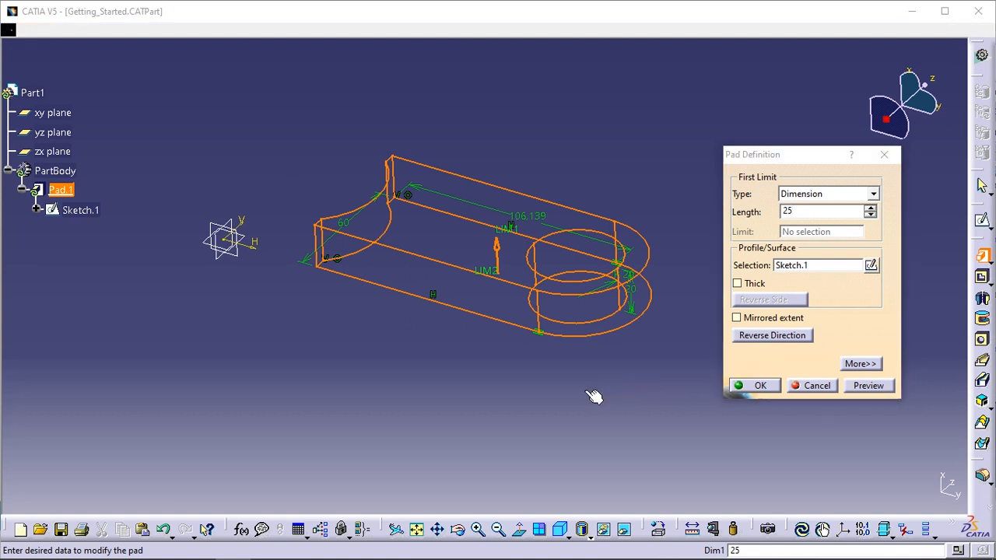
pyautogui.click(758, 385)
pyautogui.click(490, 402)
# Reopen the pad's definition and open its profile, Sketch.1, for editing.
pyautogui.moveTo(462, 333); pyautogui.dragTo(553, 382, button='middle')
pyautogui.middleClick(603, 255)
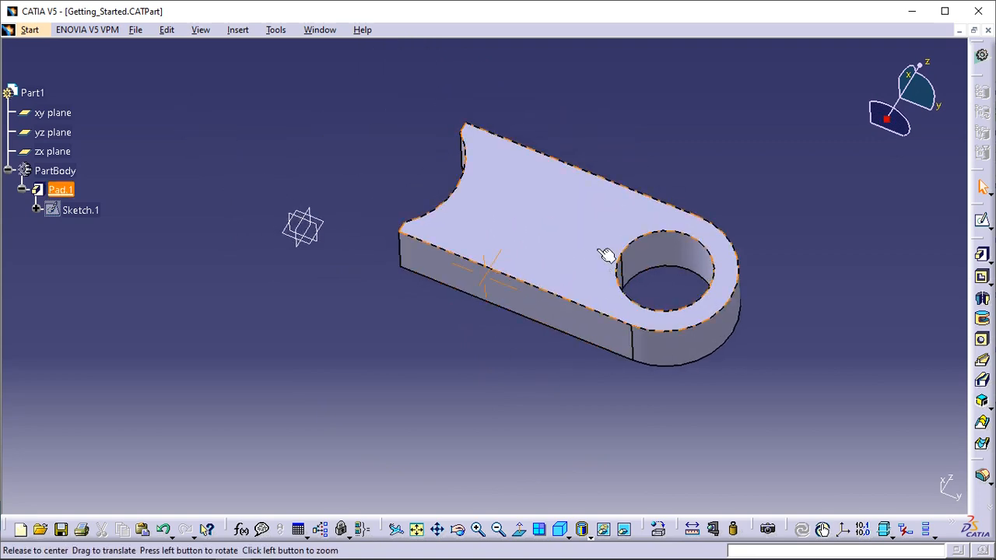
pyautogui.moveTo(620, 342)
pyautogui.mouseDown(button='middle')
pyautogui.moveTo(648, 238)
pyautogui.moveTo(636, 271)
pyautogui.moveTo(471, 304)
pyautogui.moveTo(493, 394)
pyautogui.moveTo(441, 383)
pyautogui.mouseUp(button='middle')
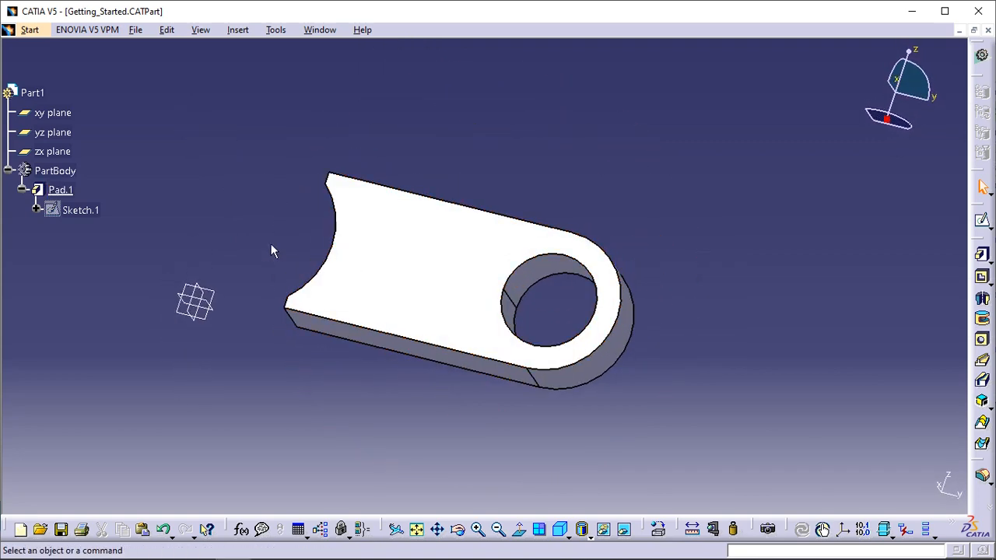
pyautogui.doubleClick(61, 192)
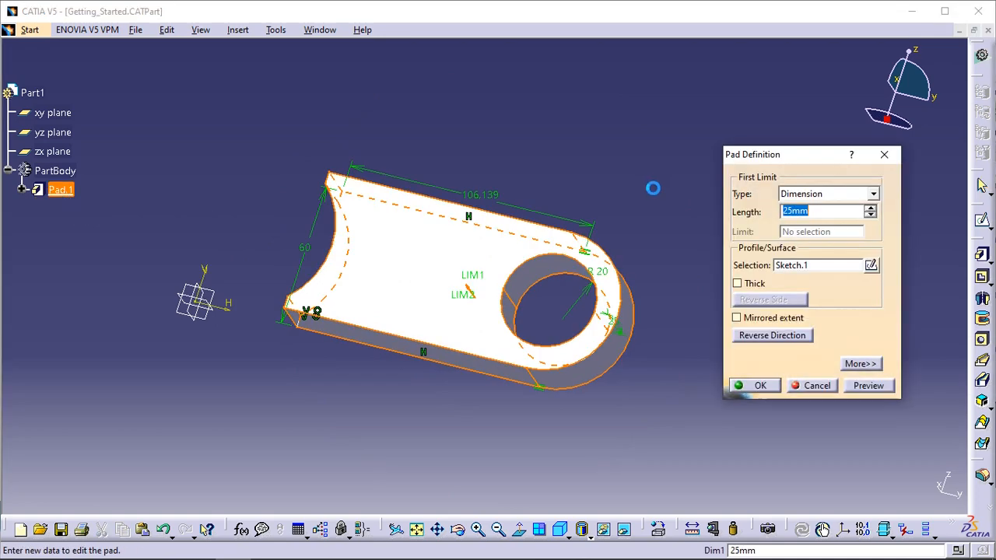
pyautogui.click(870, 265)
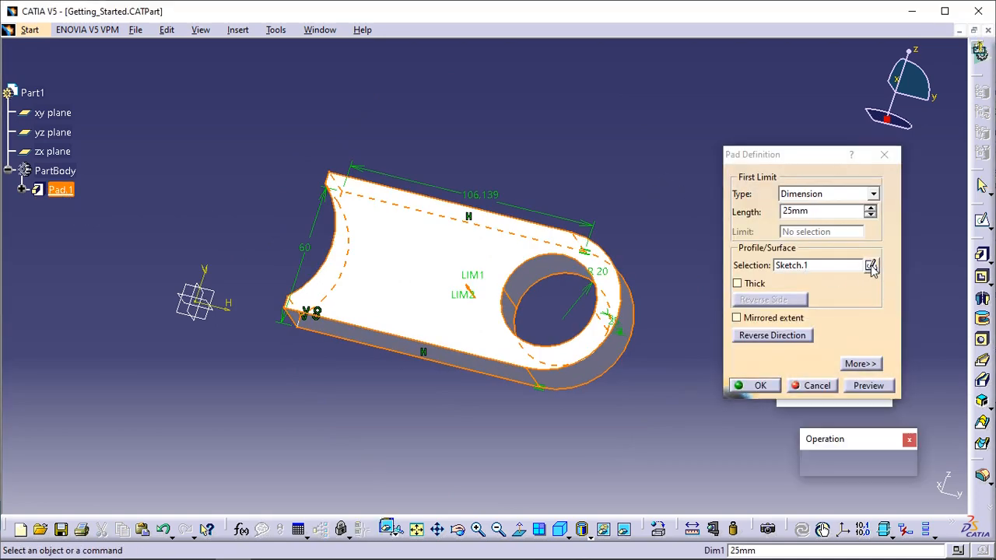